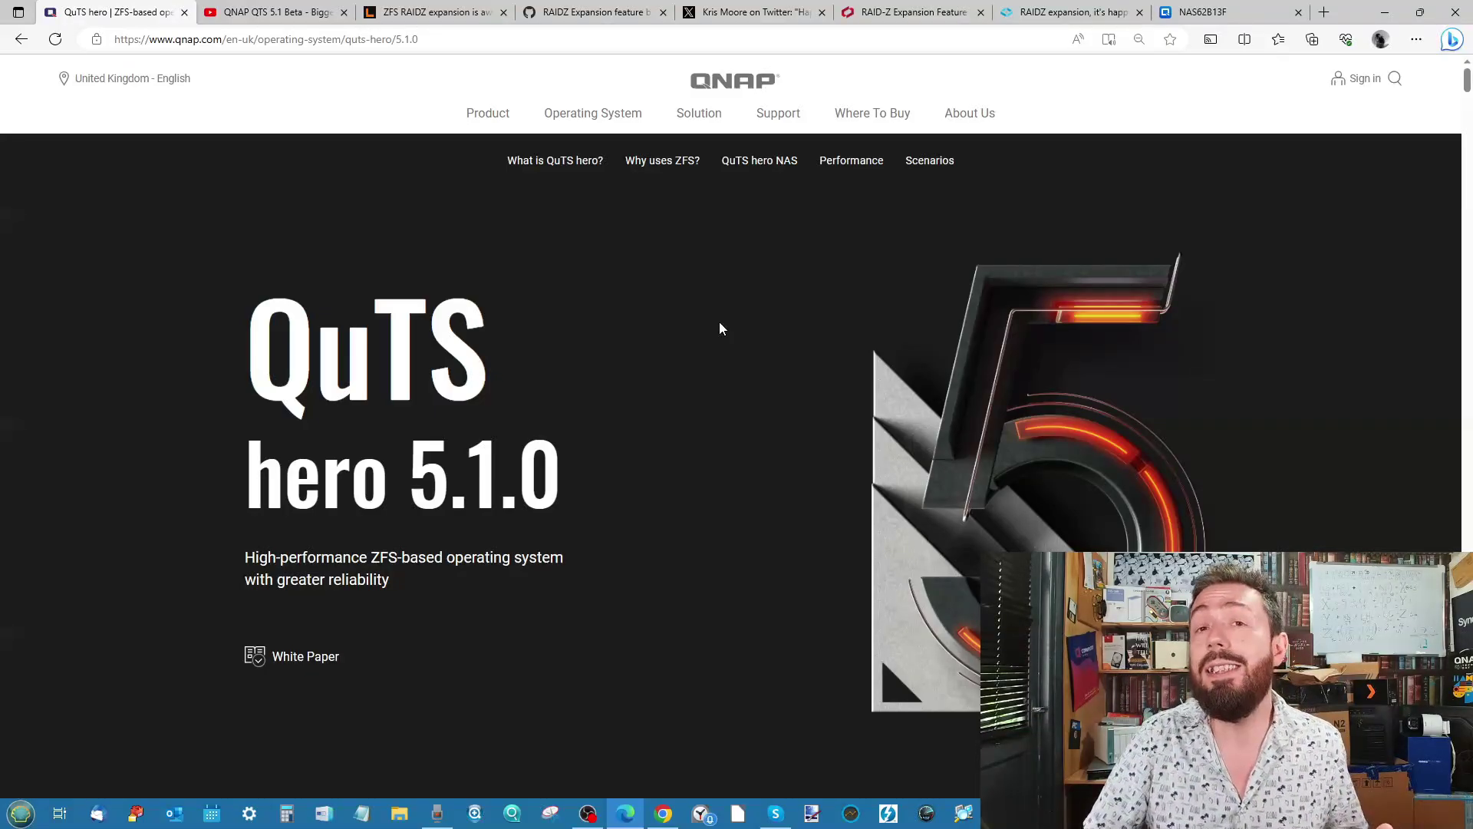
# Scroll the QuTS hero 5.1.0 page down to the minimum-disks table for RAID expansion.
pyautogui.scroll(-15, 703, 330)
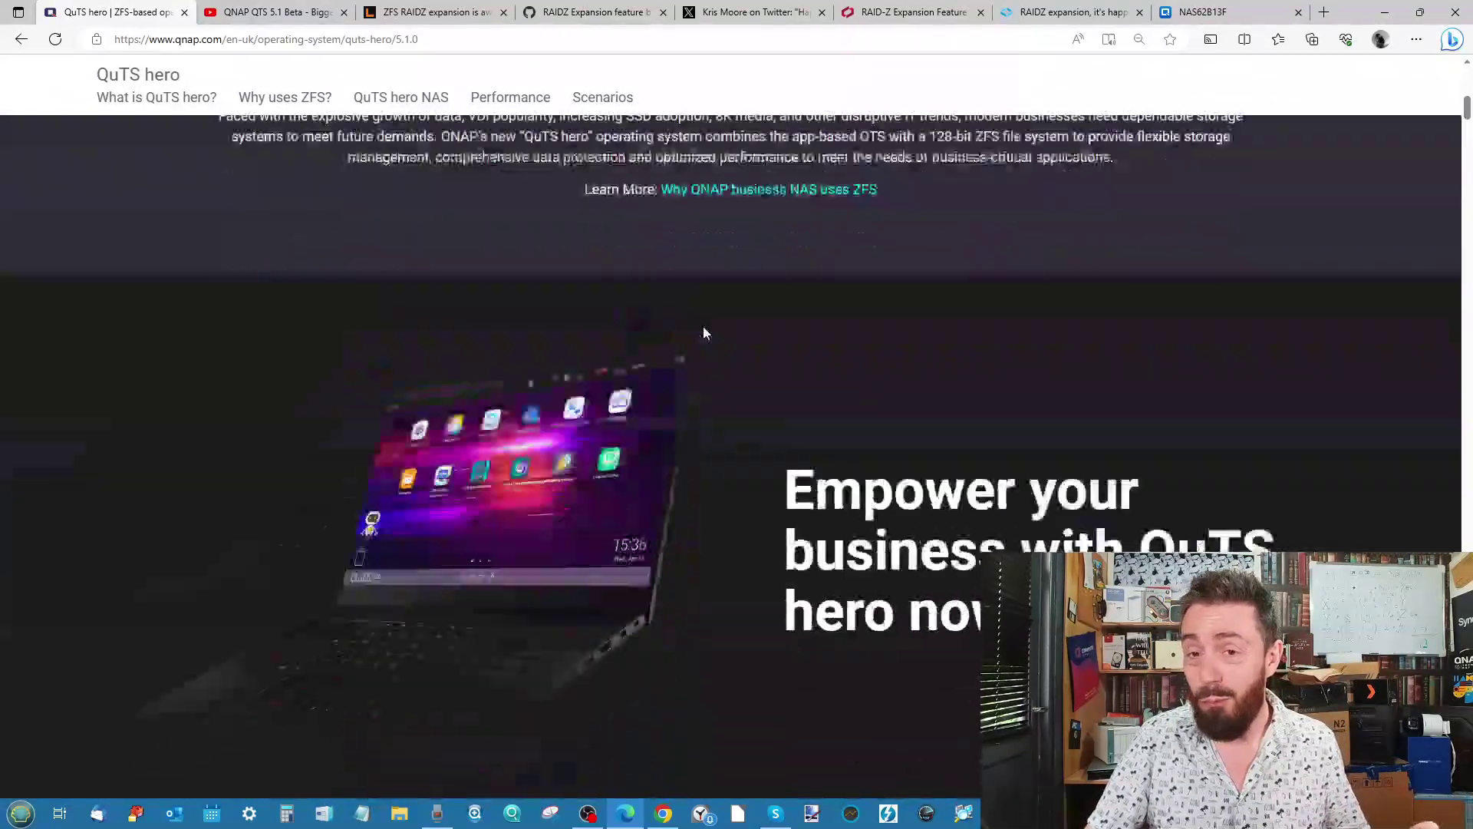
pyautogui.scroll(-15, 703, 330)
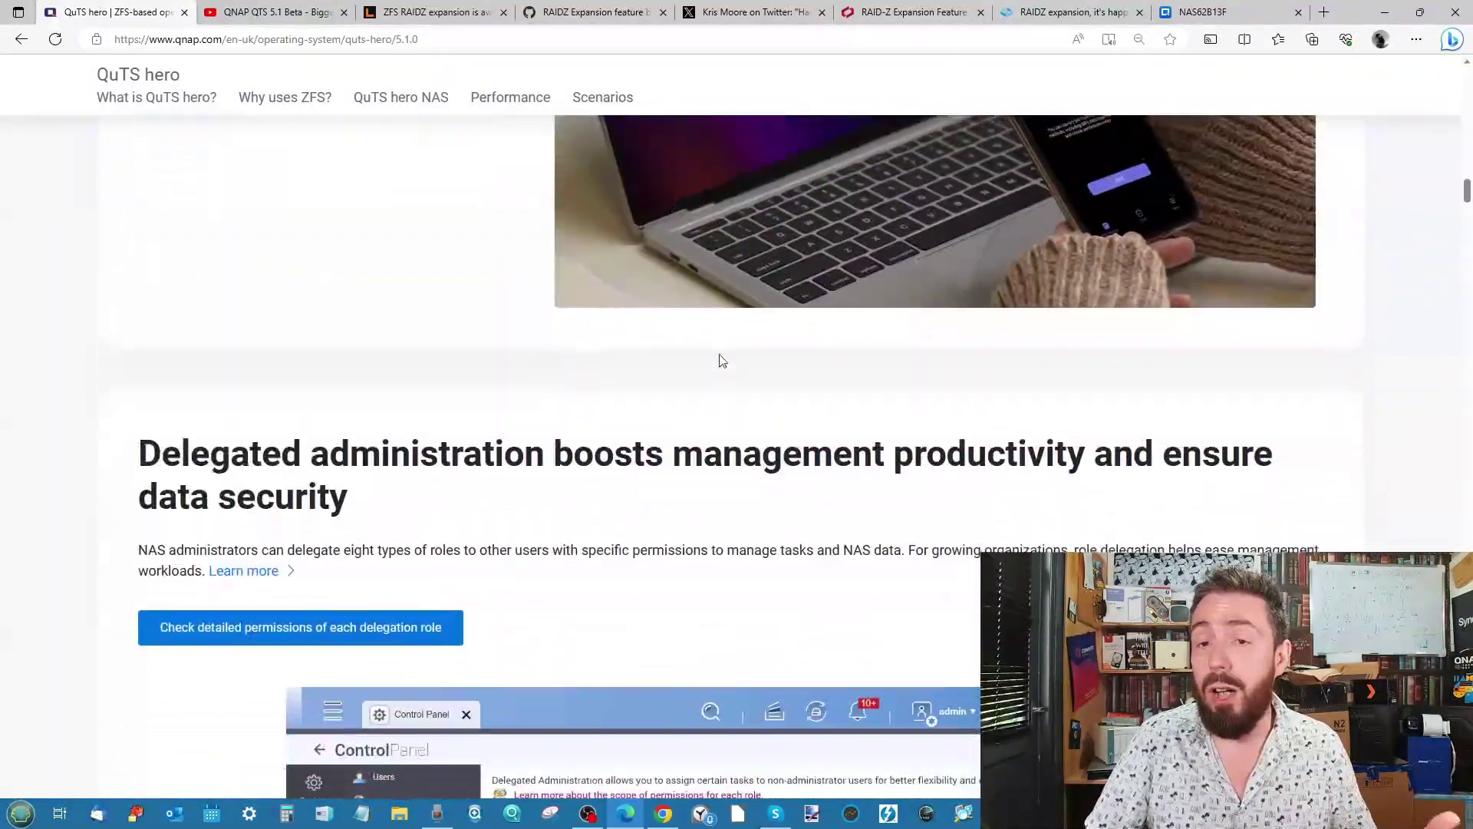
pyautogui.scroll(-3, 725, 386)
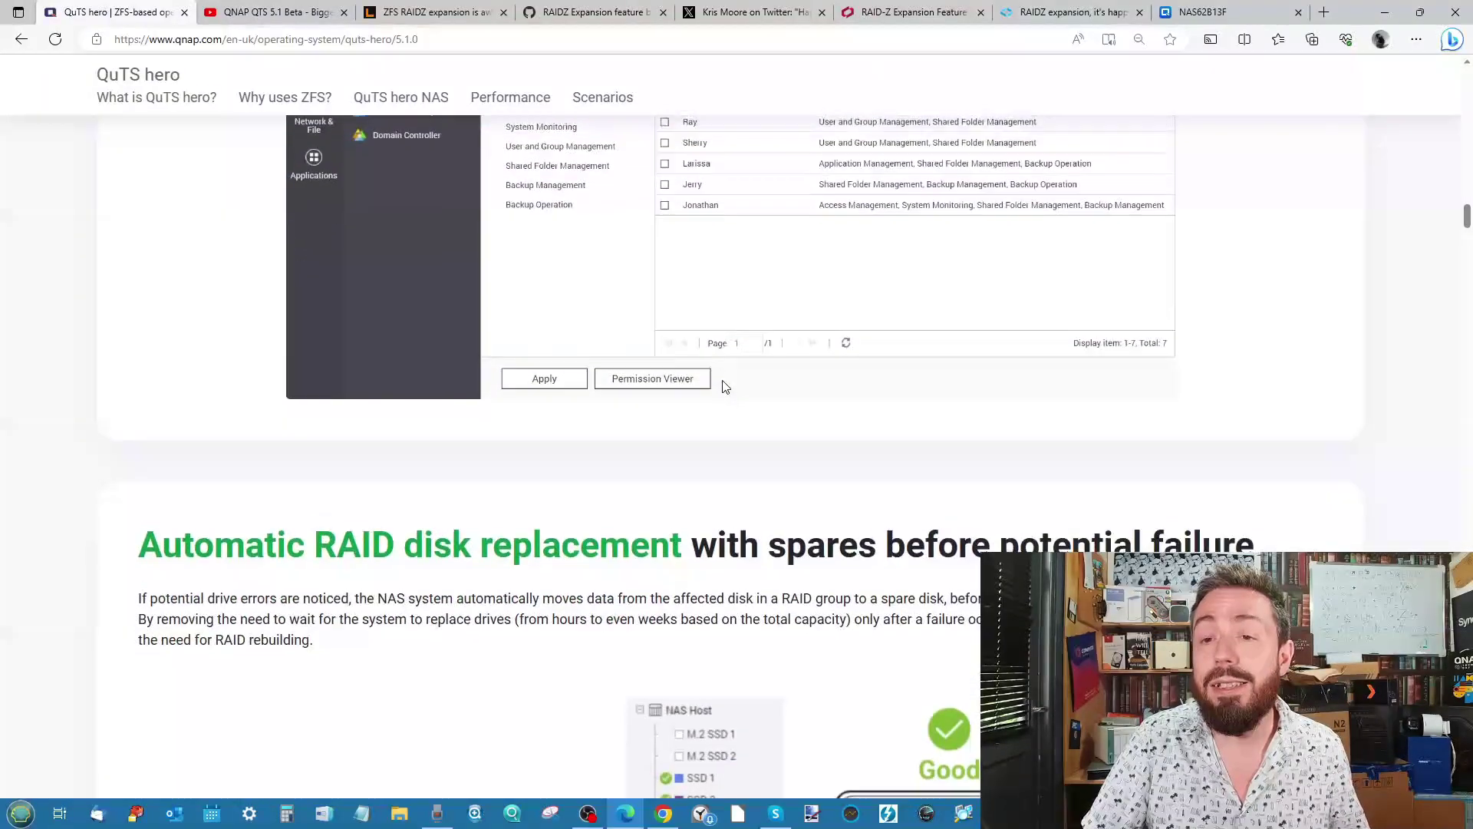
pyautogui.scroll(-15, 726, 387)
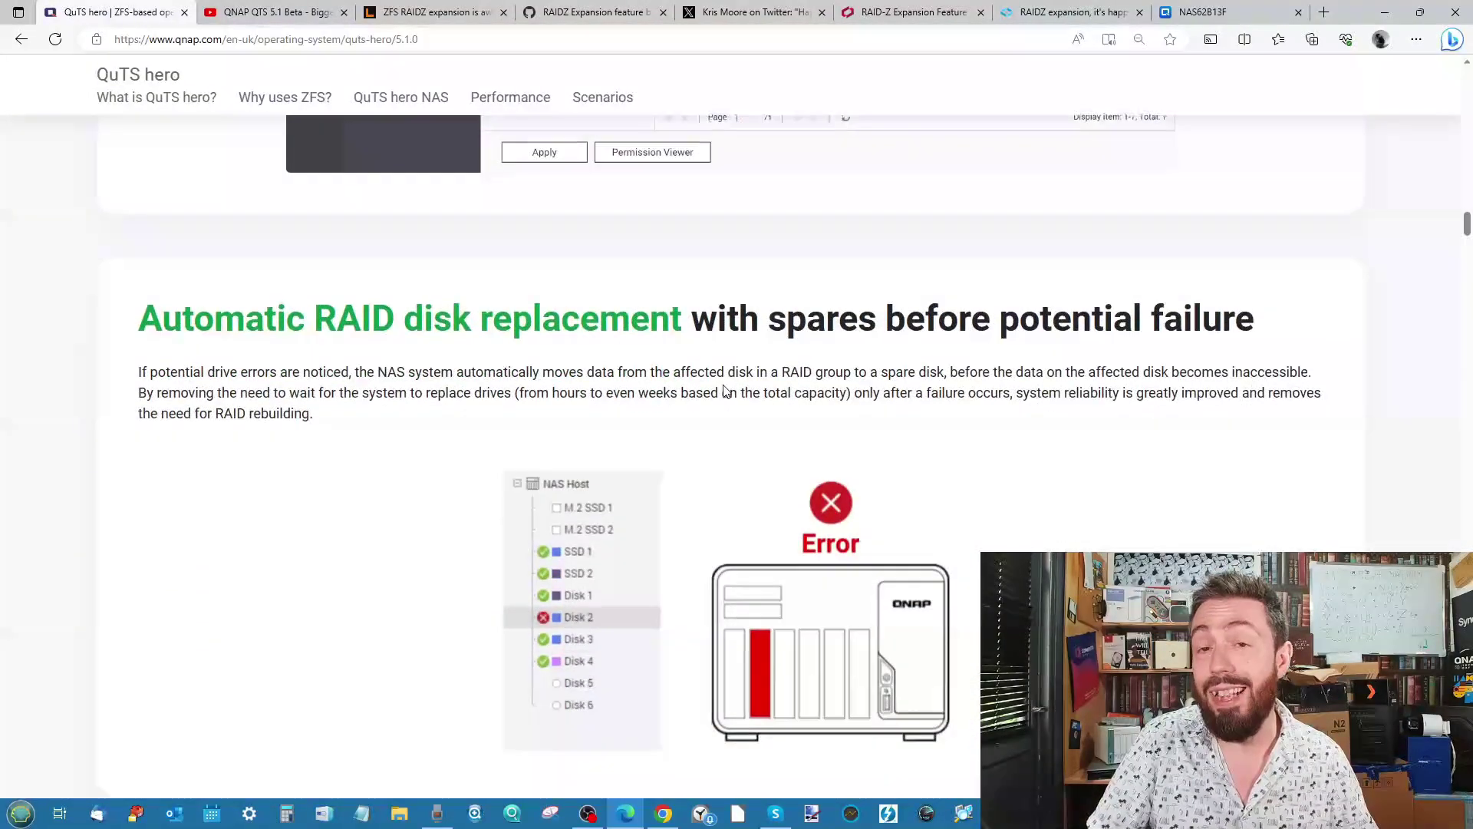
pyautogui.scroll(1, 719, 369)
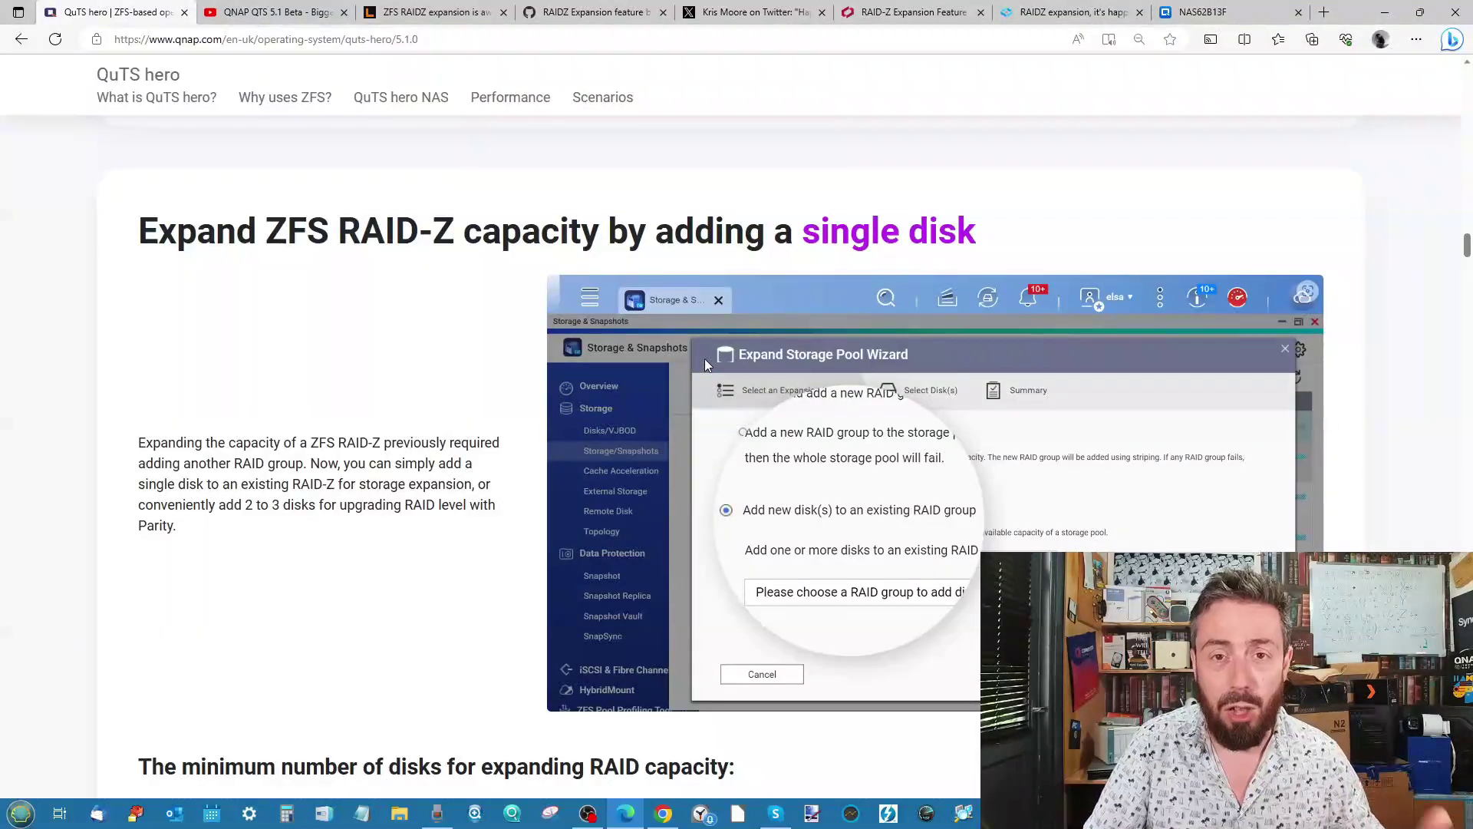
pyautogui.scroll(-6, 706, 353)
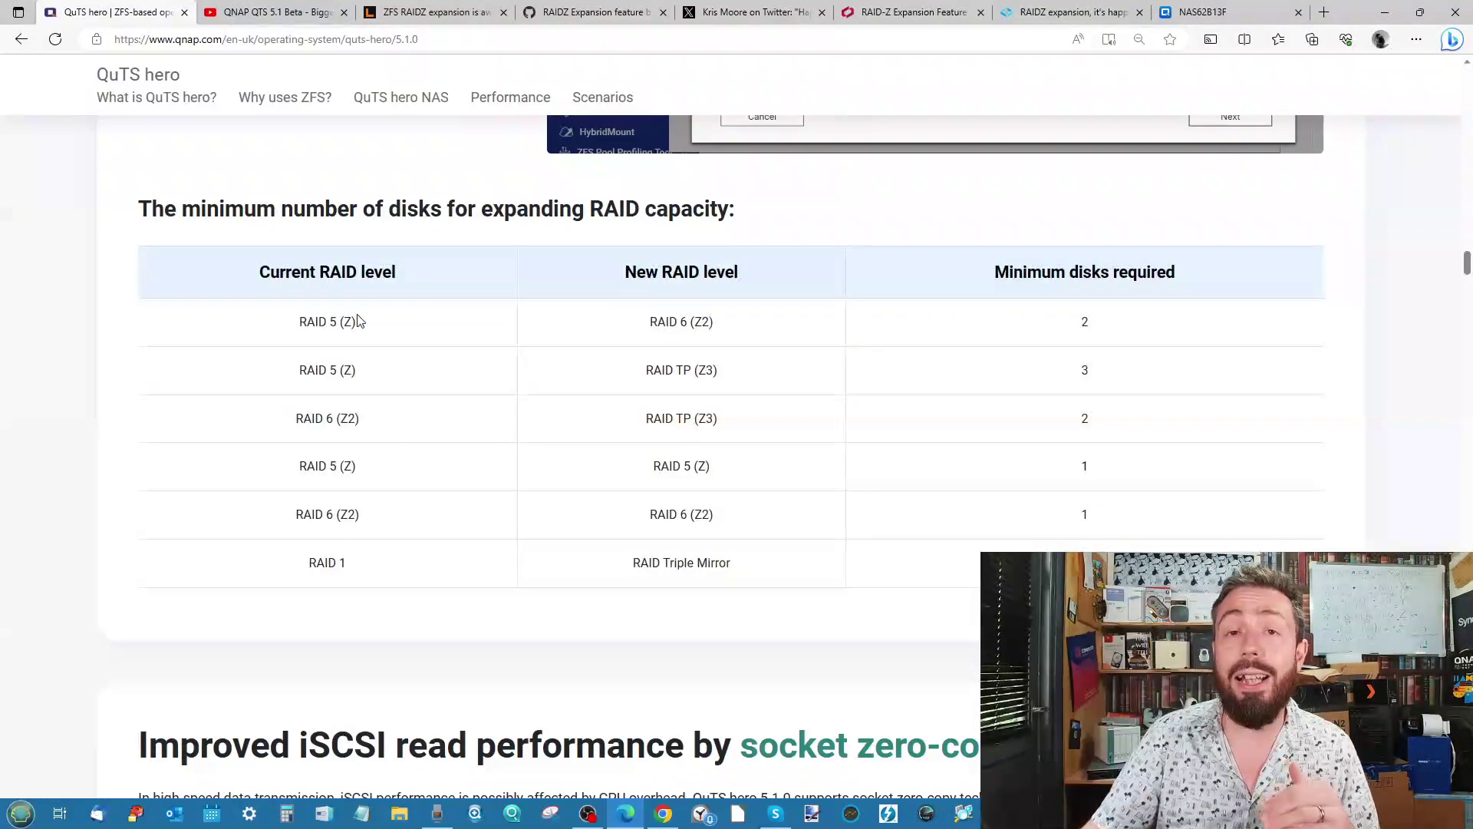
# Move from the QTS 5.1 Beta video to the Louwrentius ZFS RAIDZ expansion article.
pyautogui.click(315, 12)
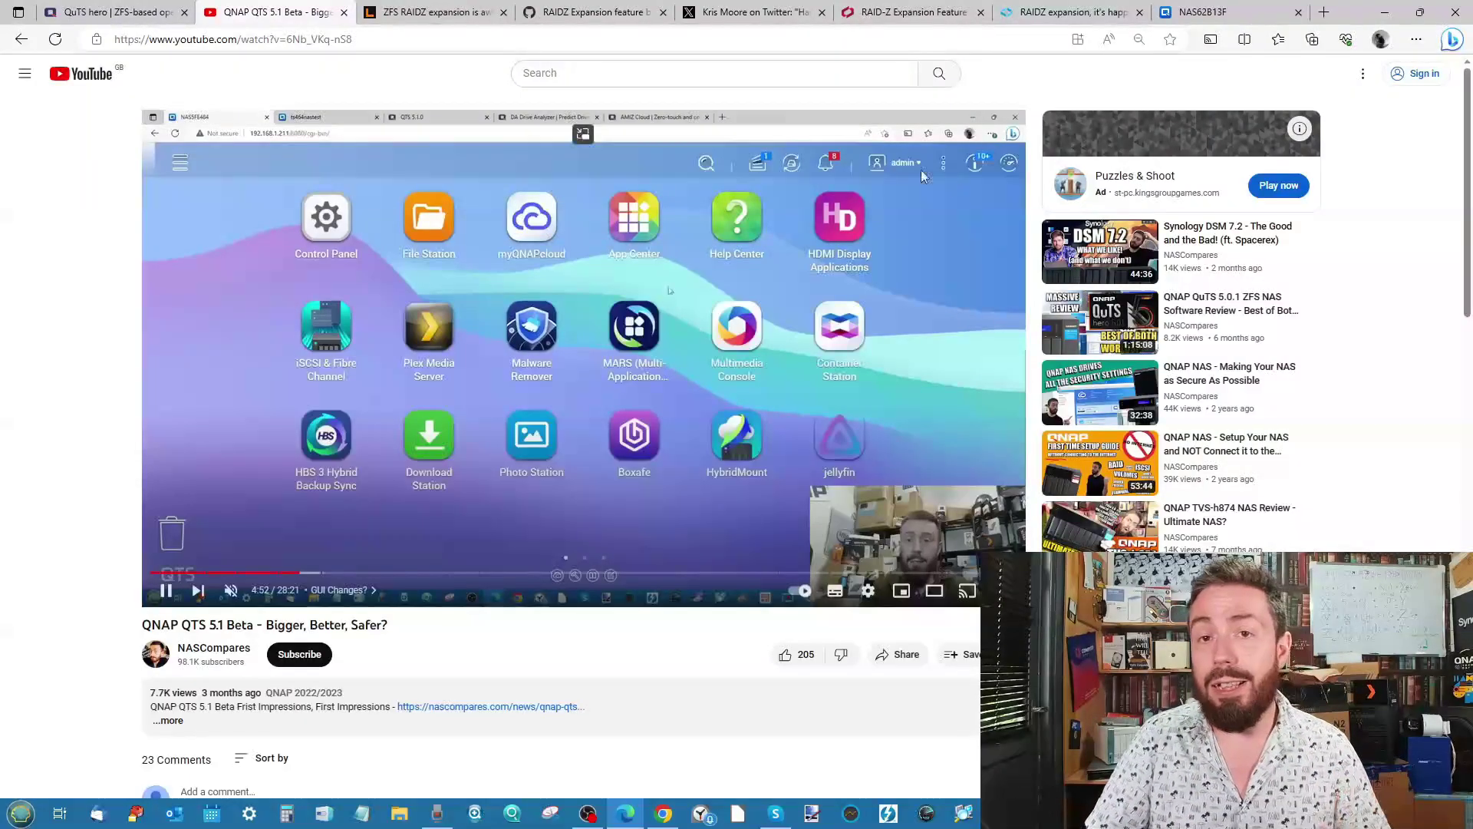
pyautogui.click(424, 14)
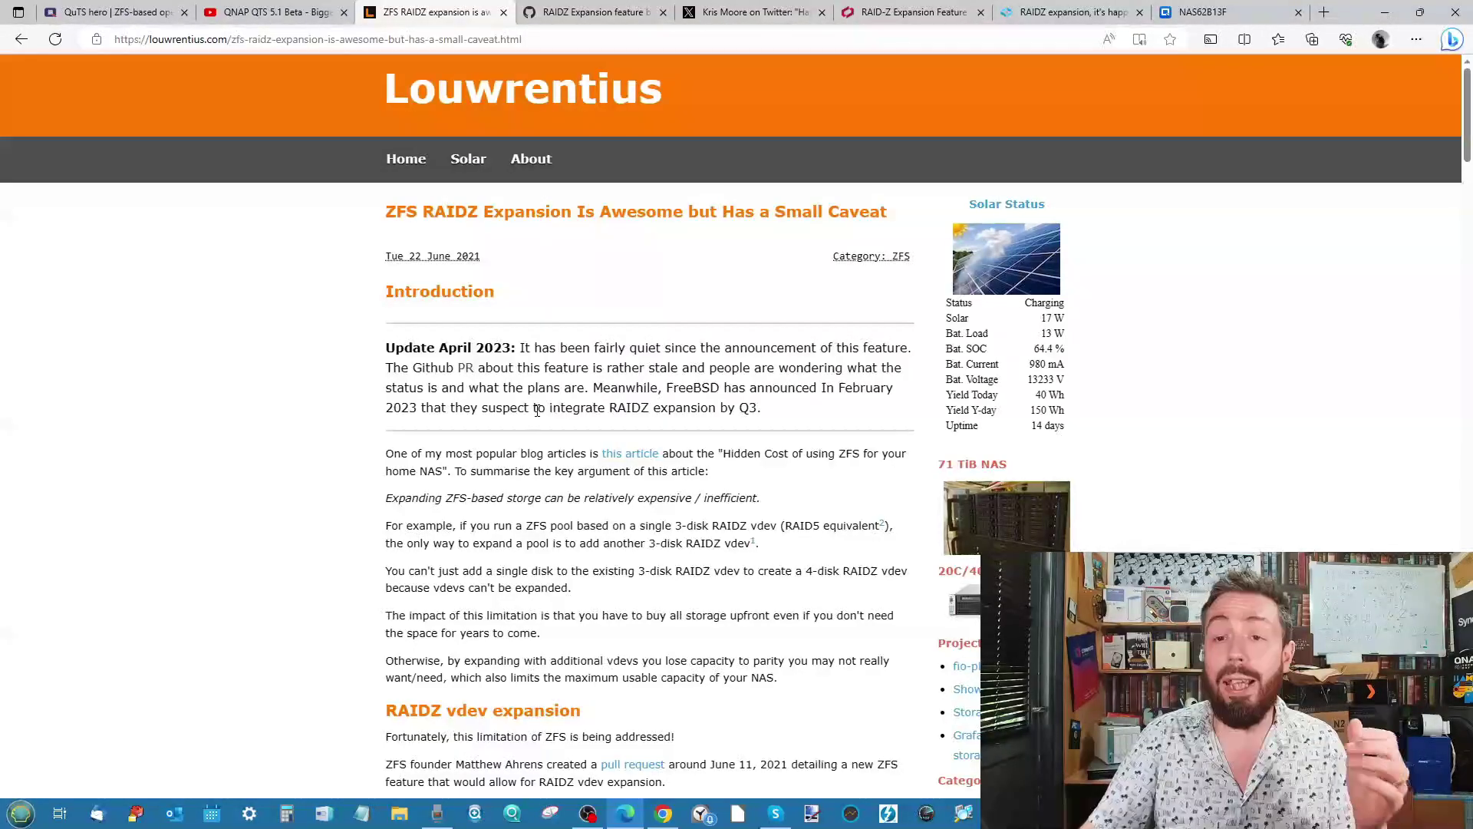
# Skim the RAIDZ expansion caveat article, then switch to GitHub pull request #12225.
pyautogui.scroll(-6, 559, 479)
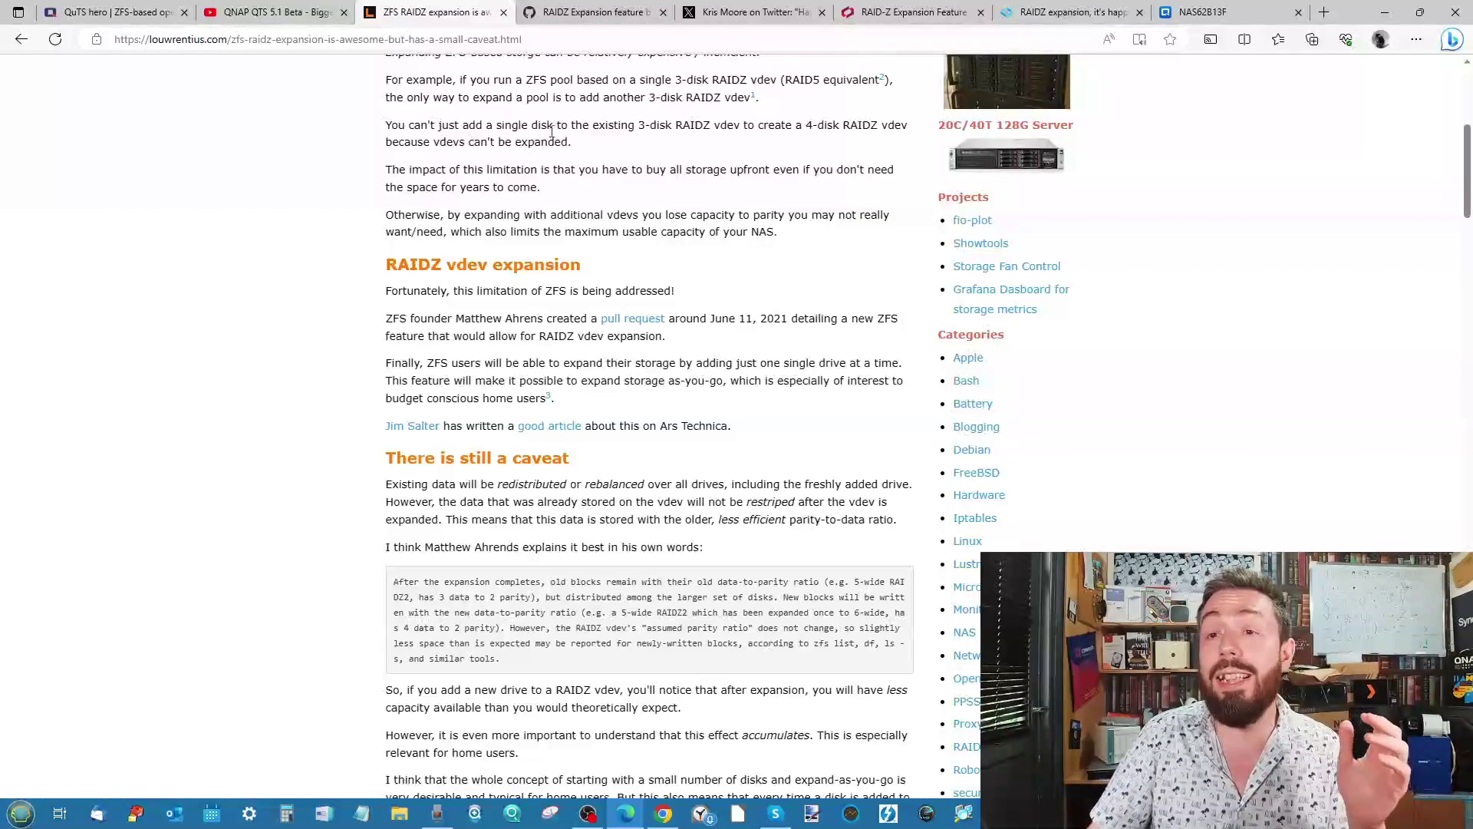
pyautogui.scroll(6, 568, 177)
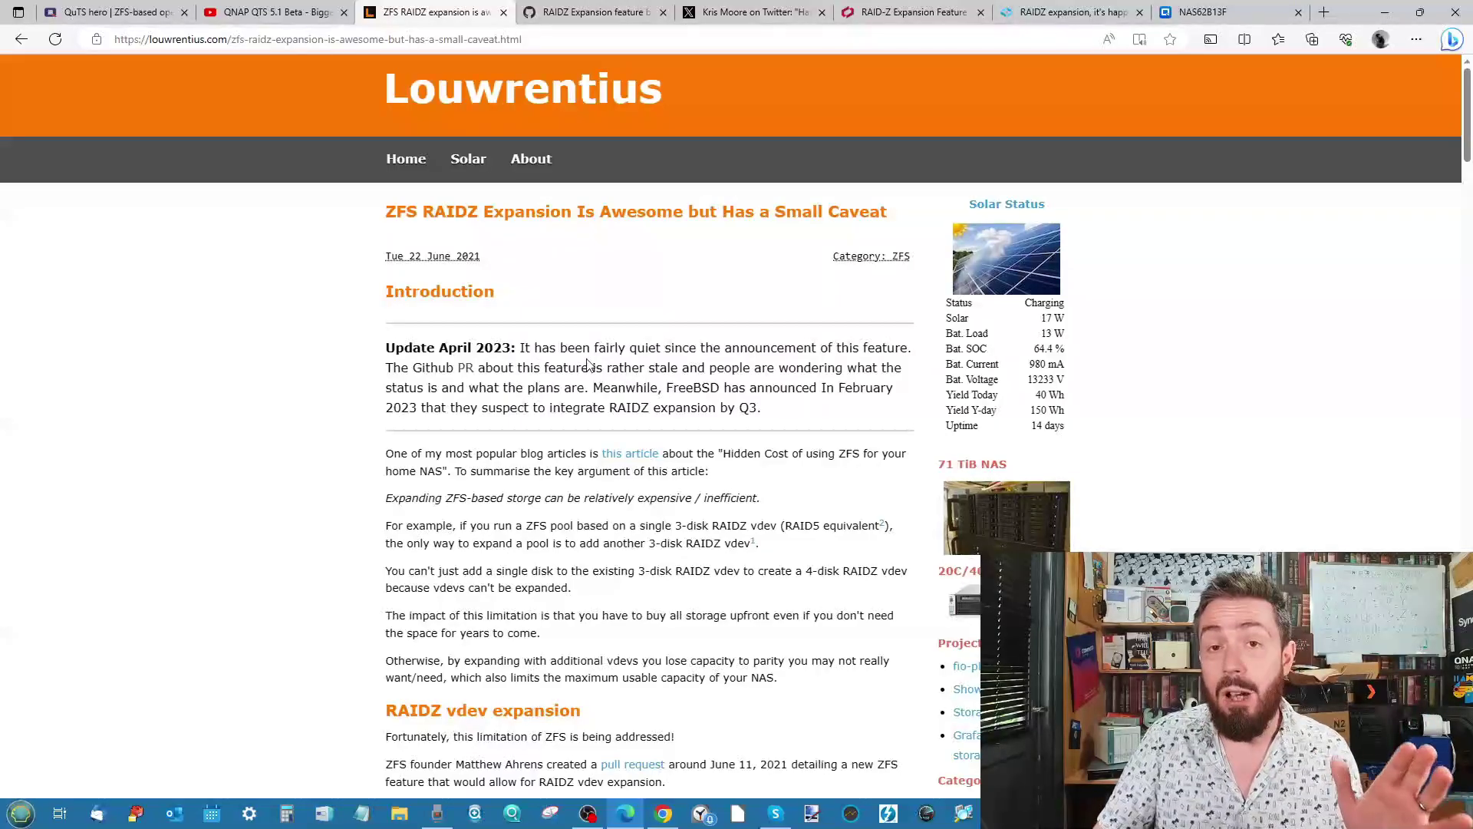
pyautogui.click(591, 12)
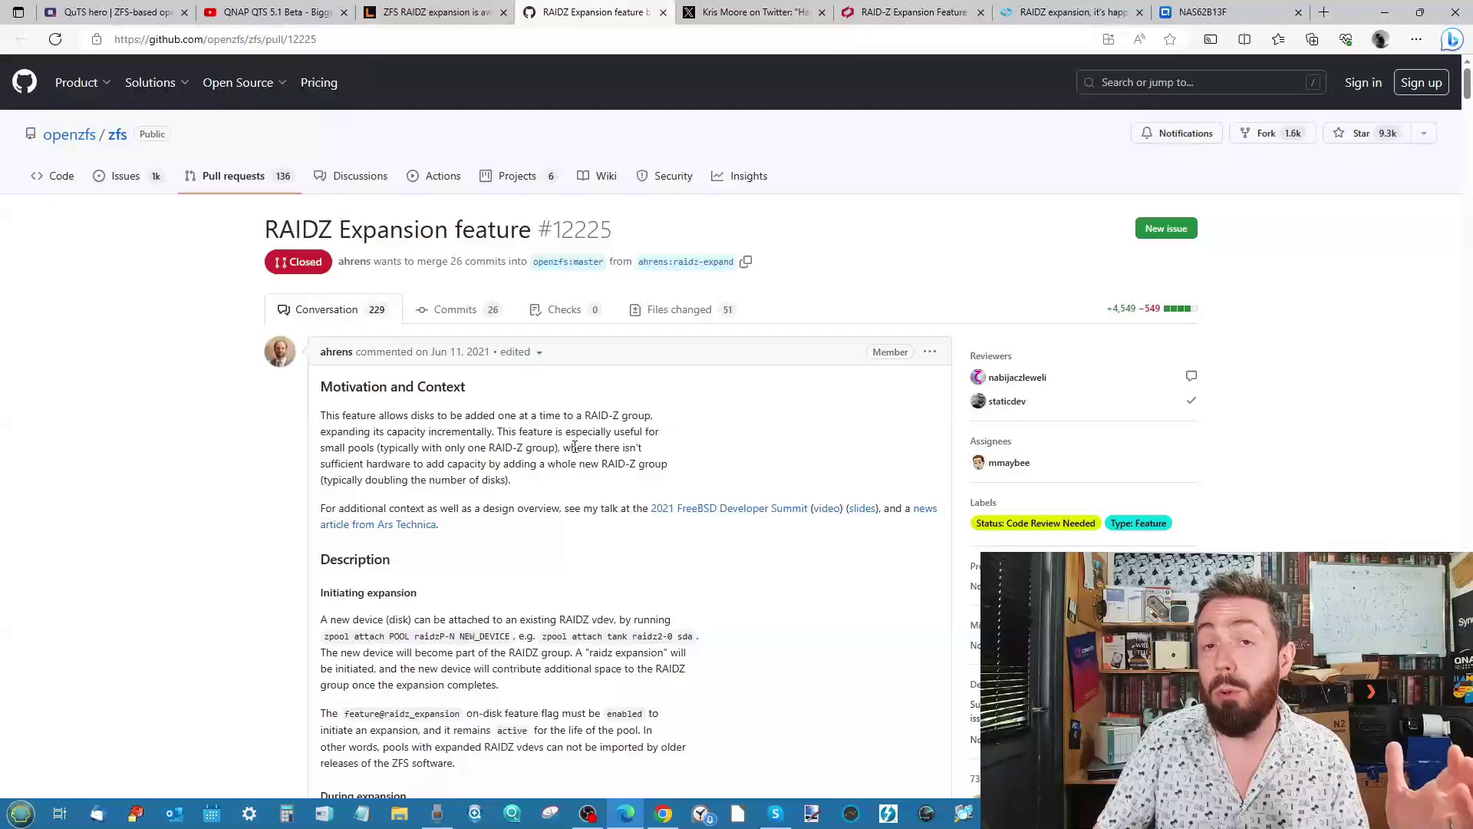
# Browse the RAIDZ expansion tweet, the FreeBSD Foundation article's title, and the TrueNAS forum thread.
pyautogui.click(752, 13)
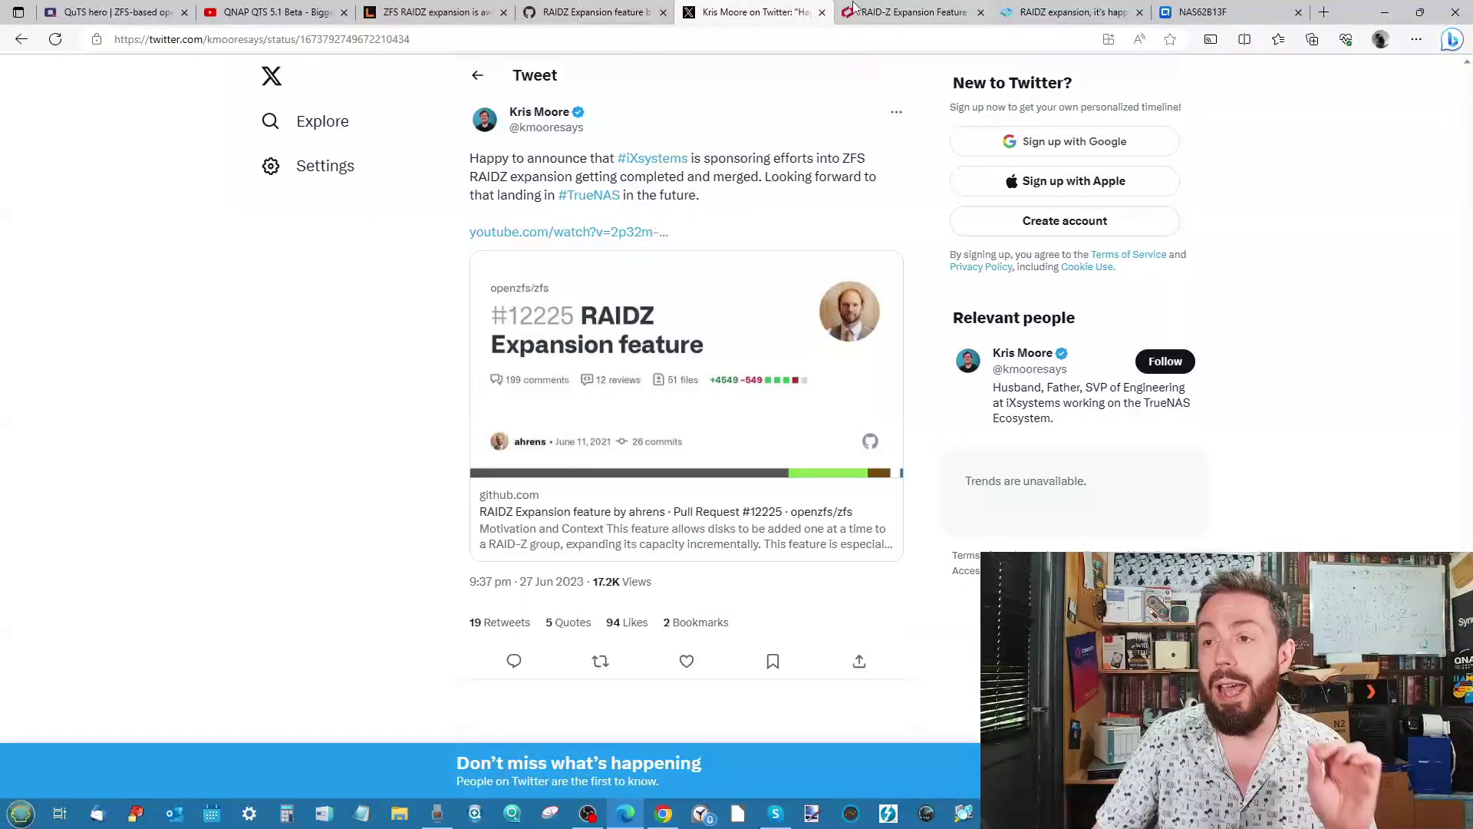
pyautogui.click(894, 11)
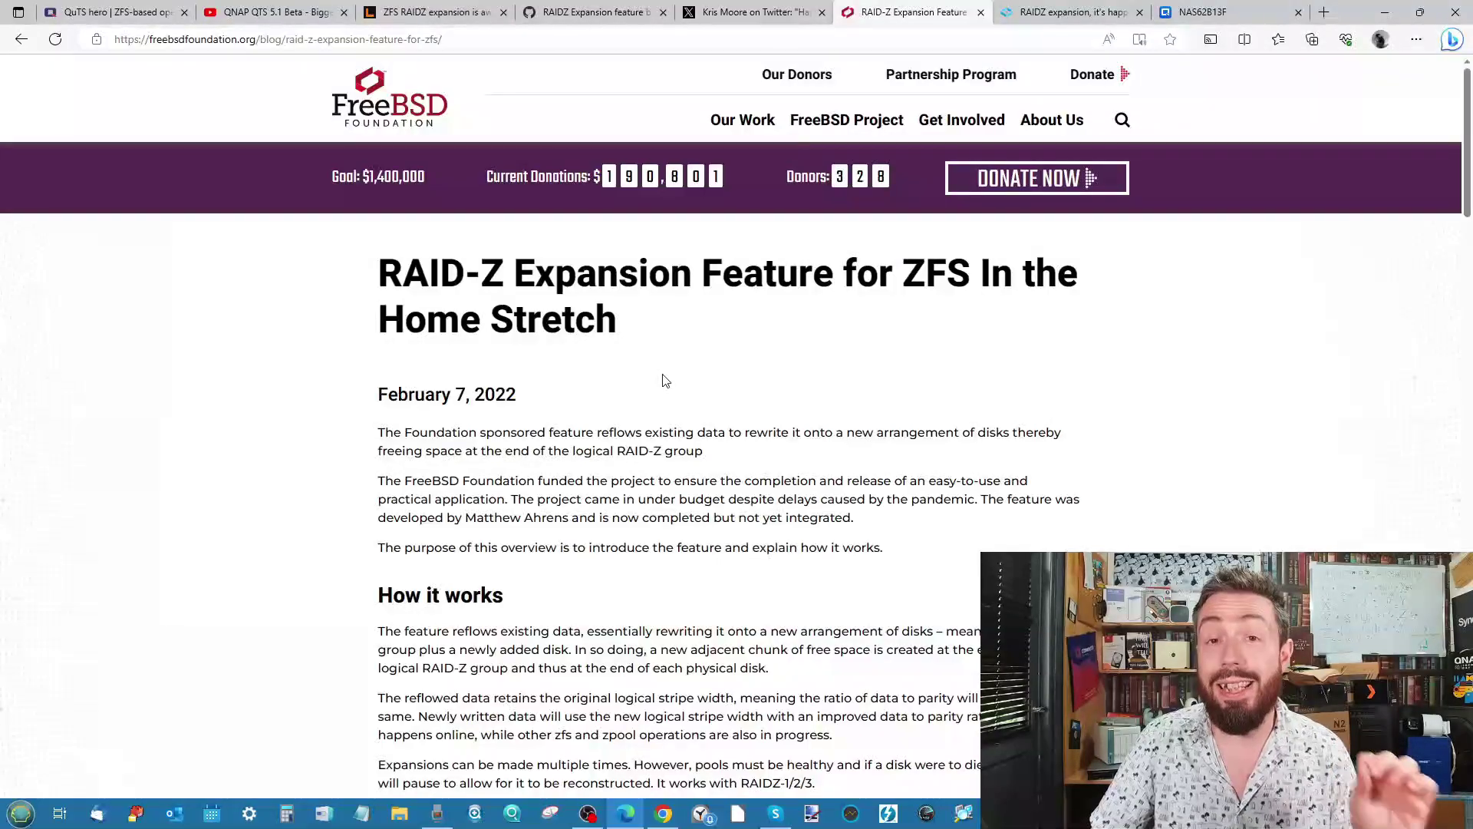
pyautogui.moveTo(675, 353); pyautogui.dragTo(508, 273)
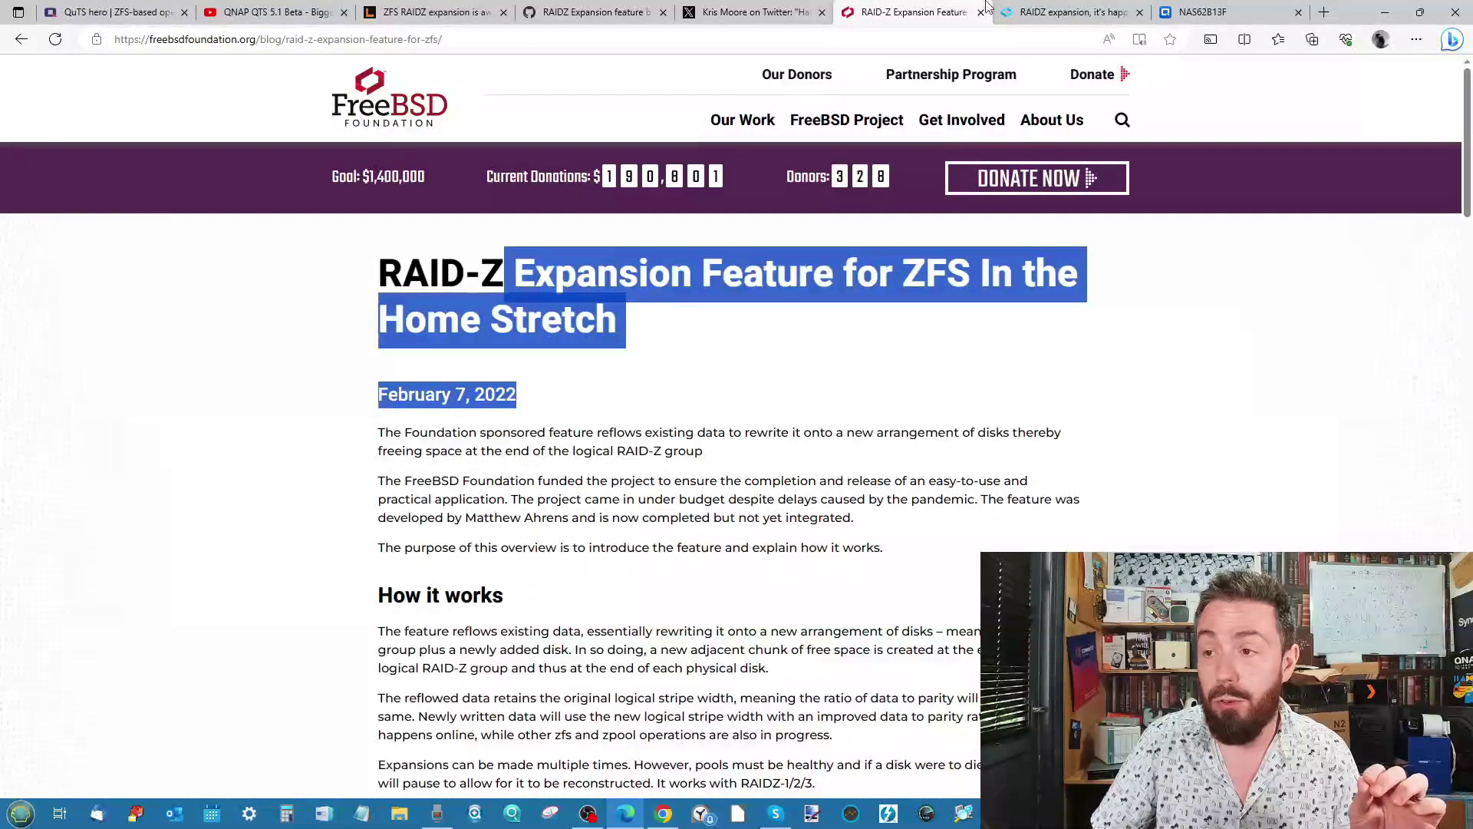
pyautogui.hotkey('ctrl', 'Tab')
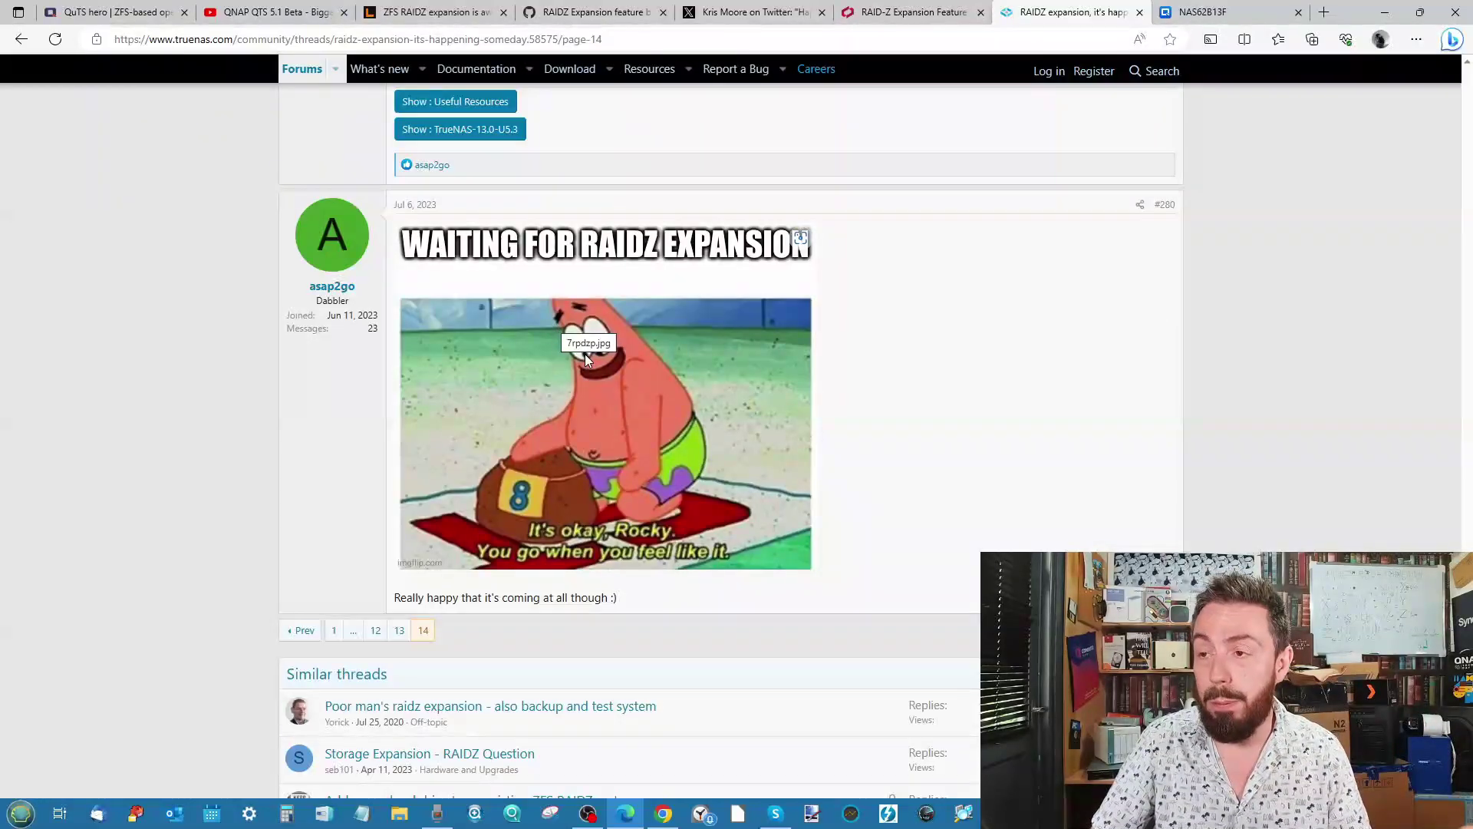
# Switch to the NAS's QuTS hero desktop and bring up Storage & Snapshots.
pyautogui.click(1207, 23)
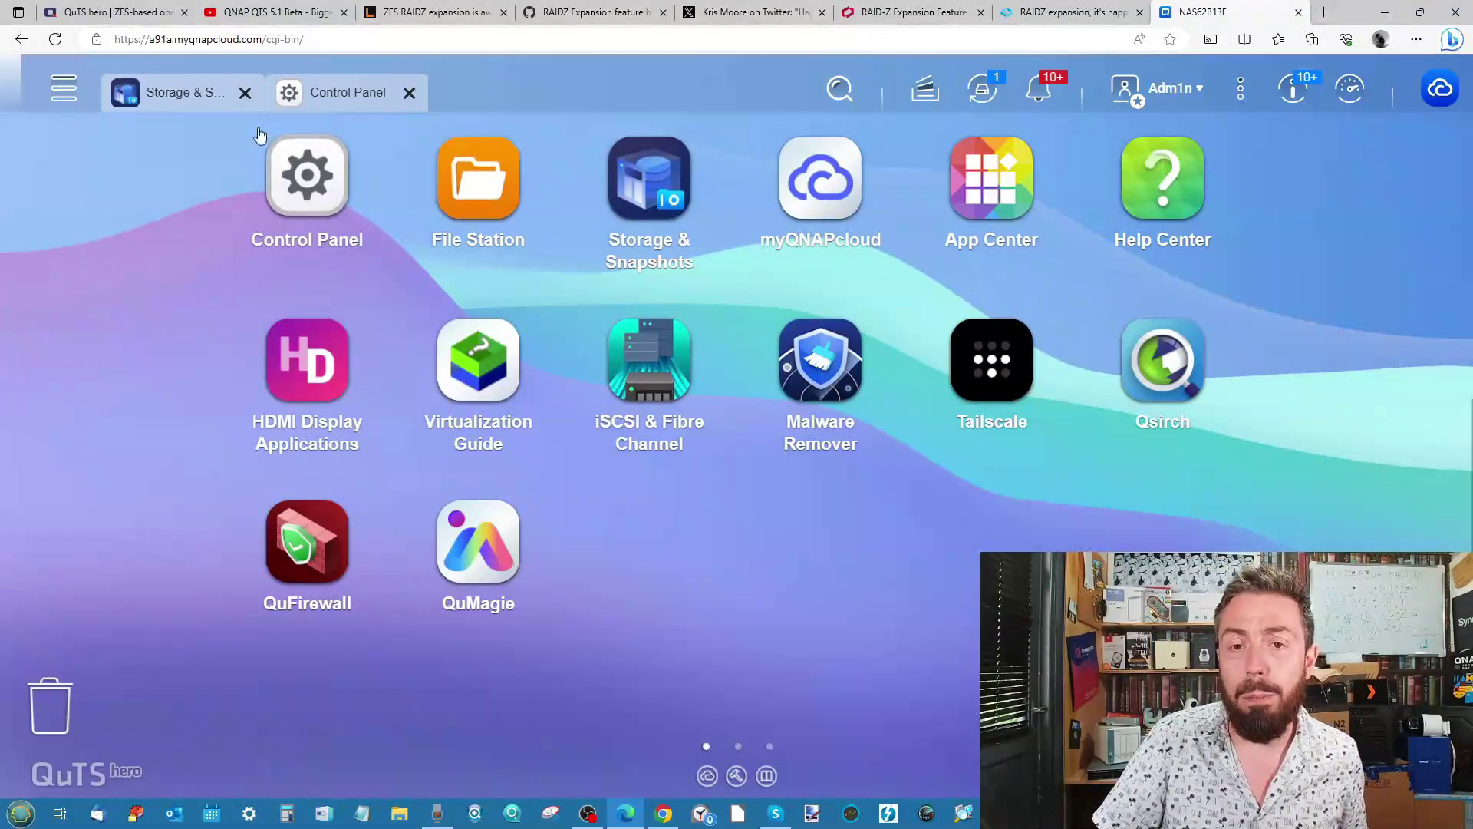
pyautogui.click(184, 93)
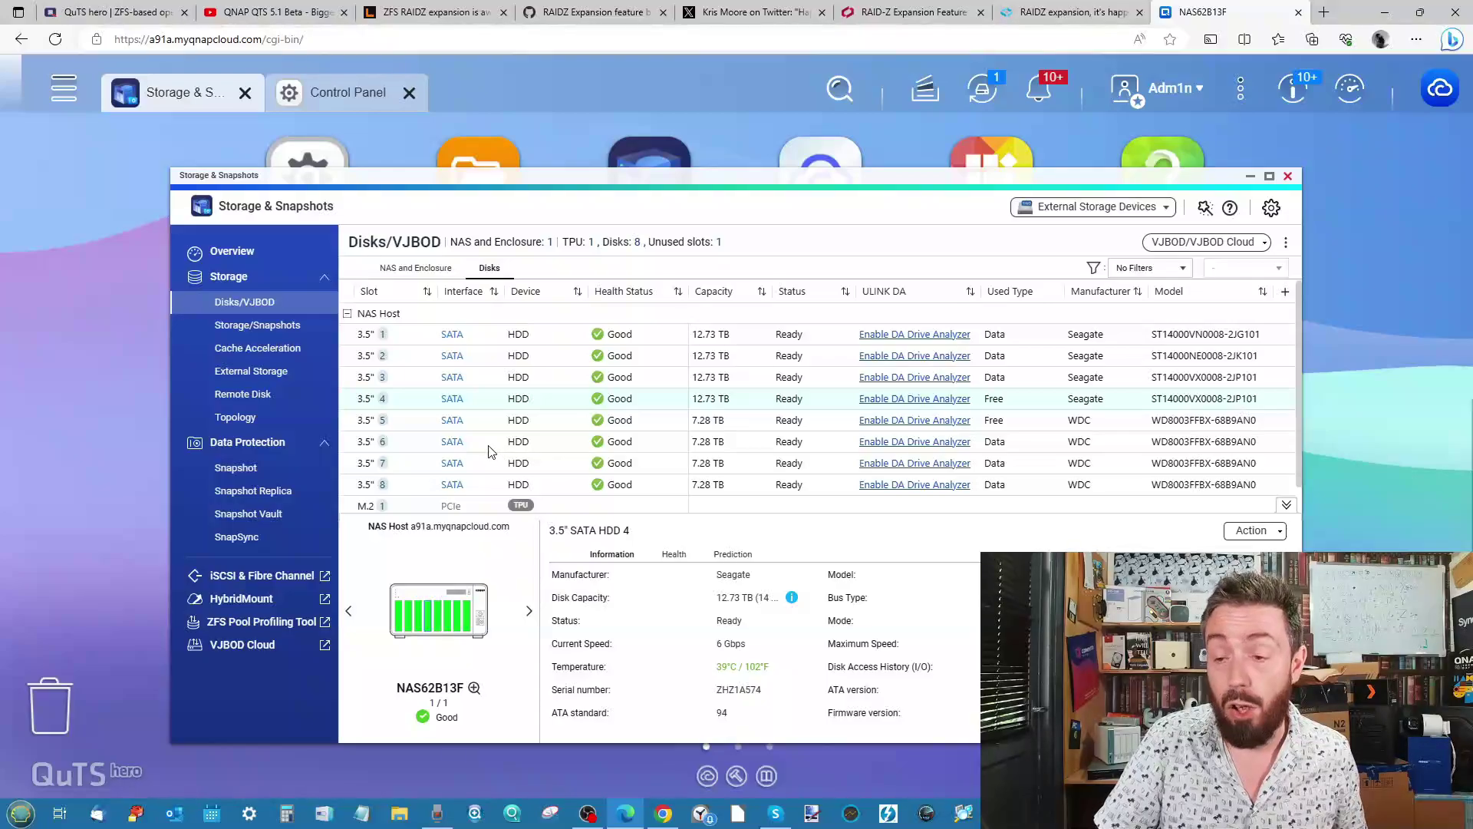
# Show the storage pools and expand Storage Pool 1 and Storage Pool 2 to reveal their folders.
pyautogui.click(280, 326)
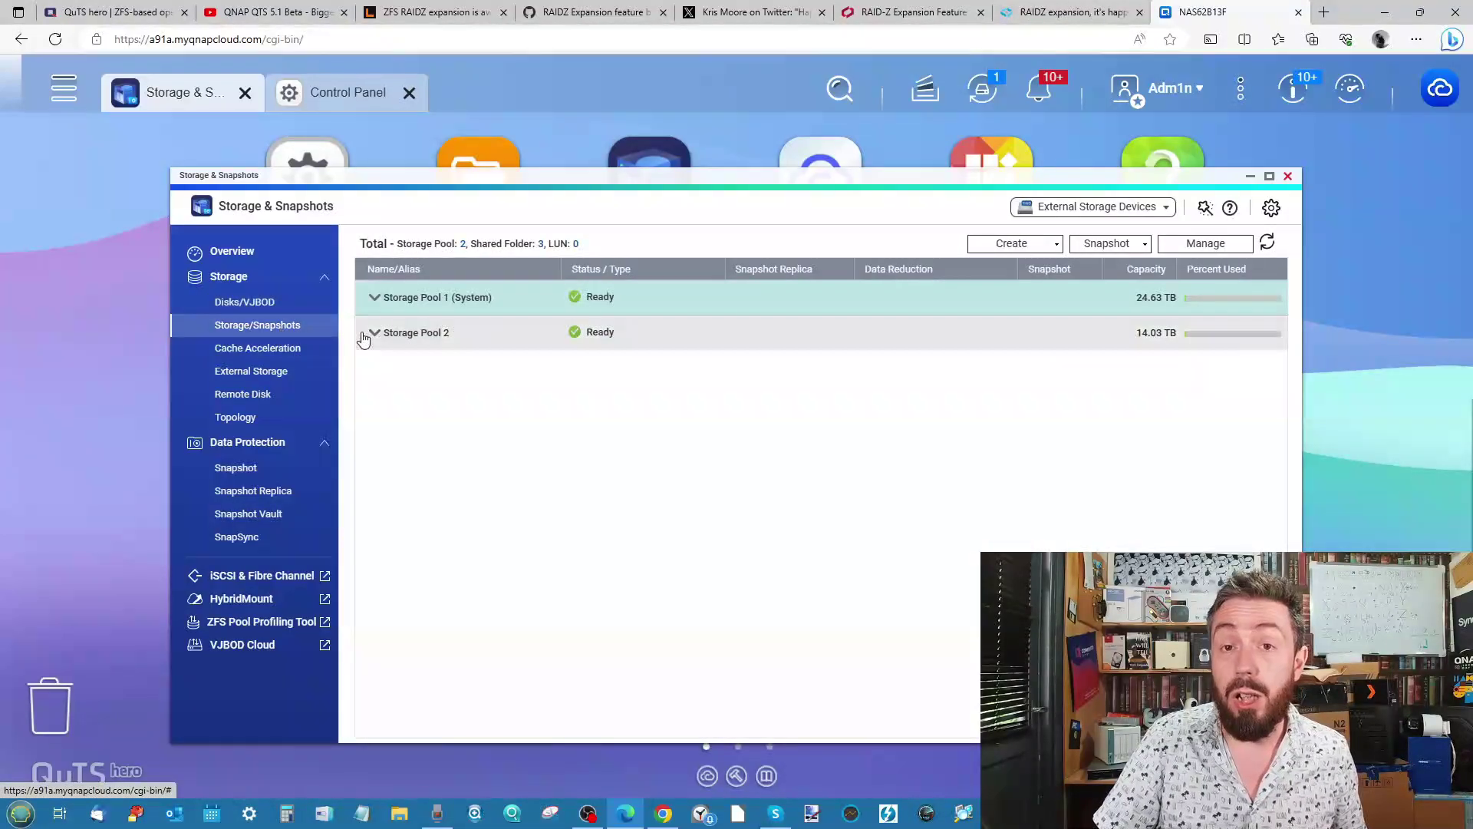
pyautogui.click(375, 299)
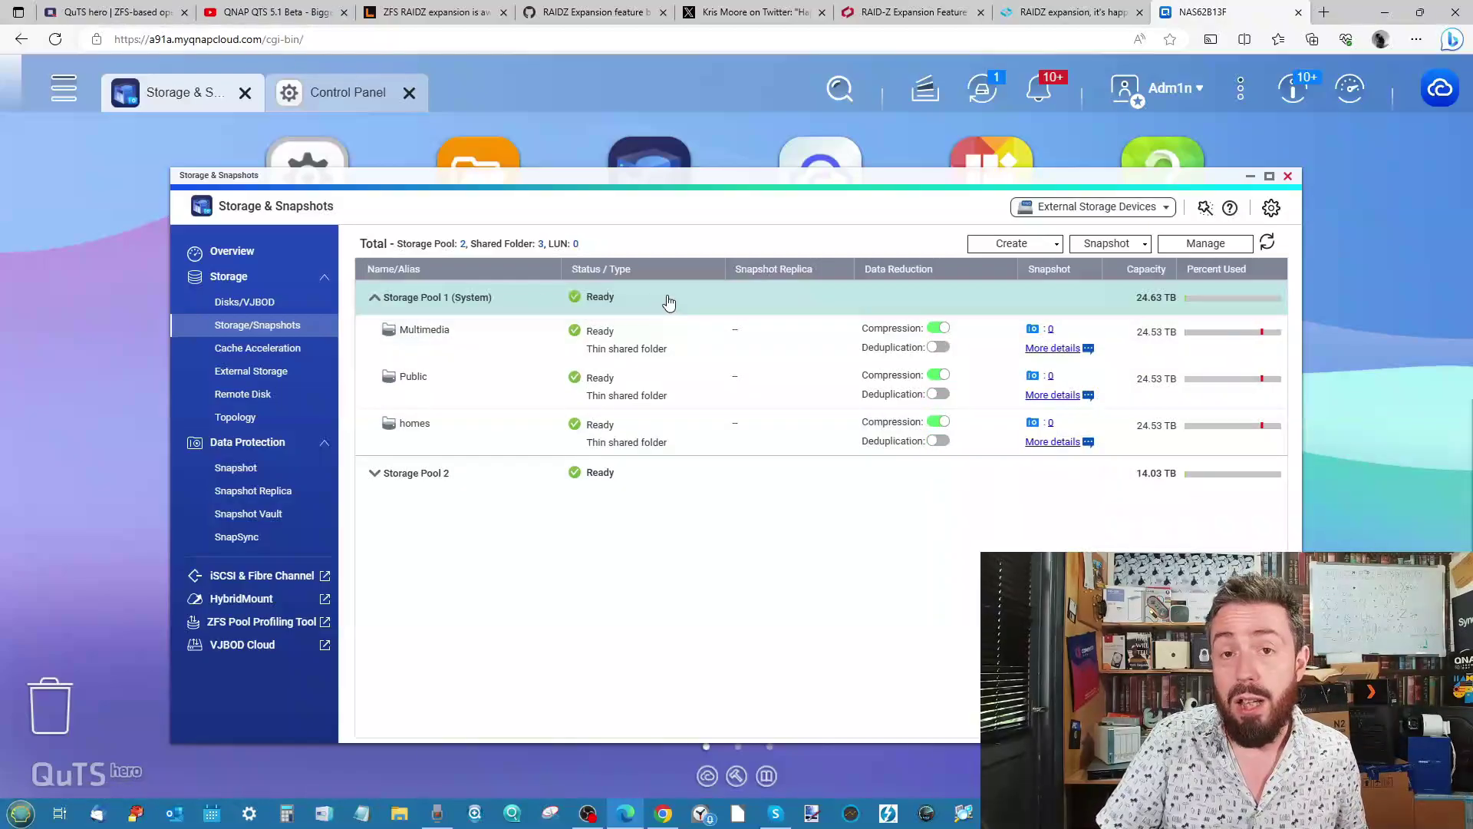
pyautogui.click(374, 474)
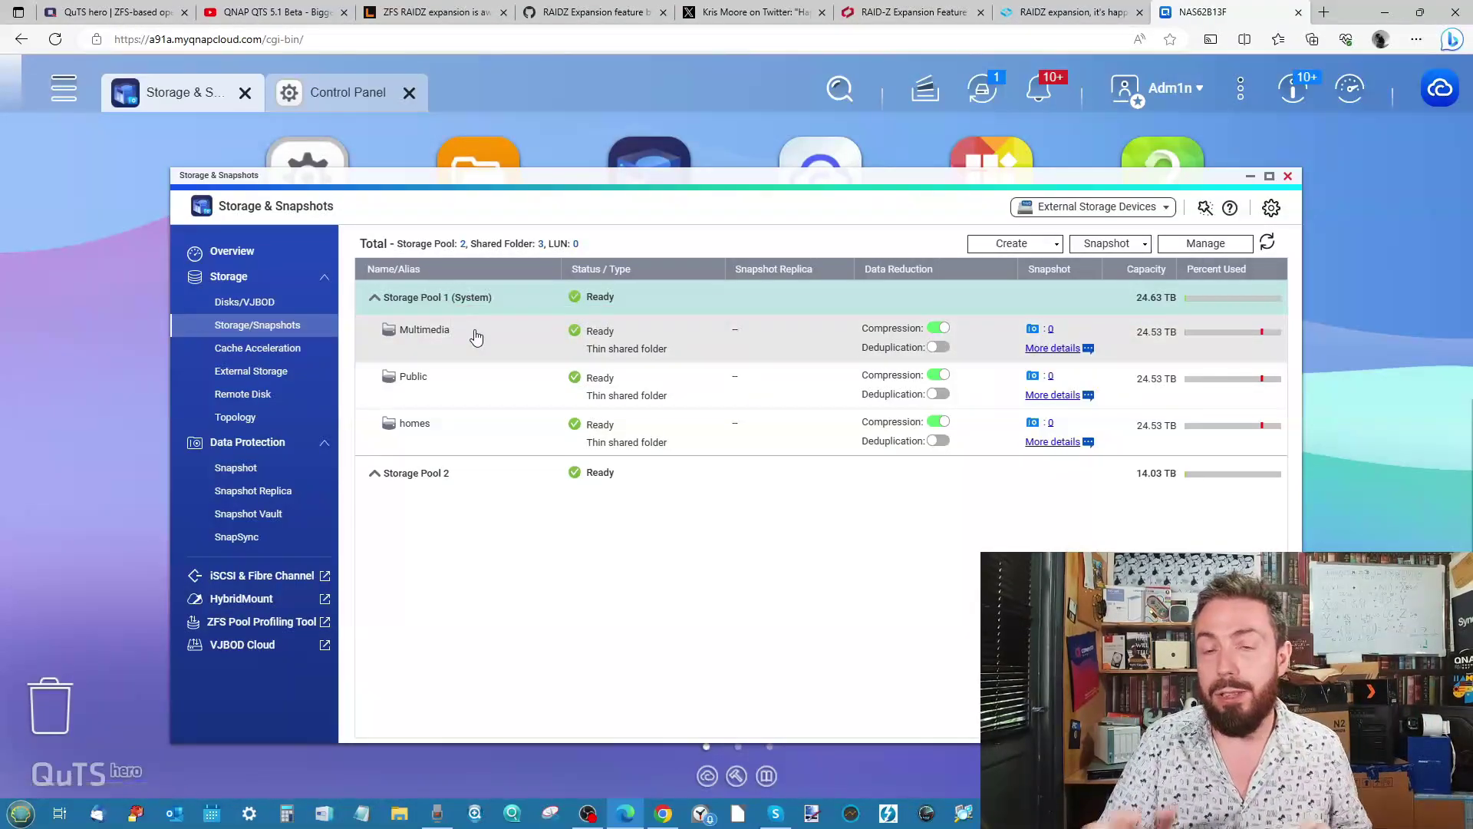
# In Storage Pool 1's management, choose Action > Expand Pool.
pyautogui.click(1211, 245)
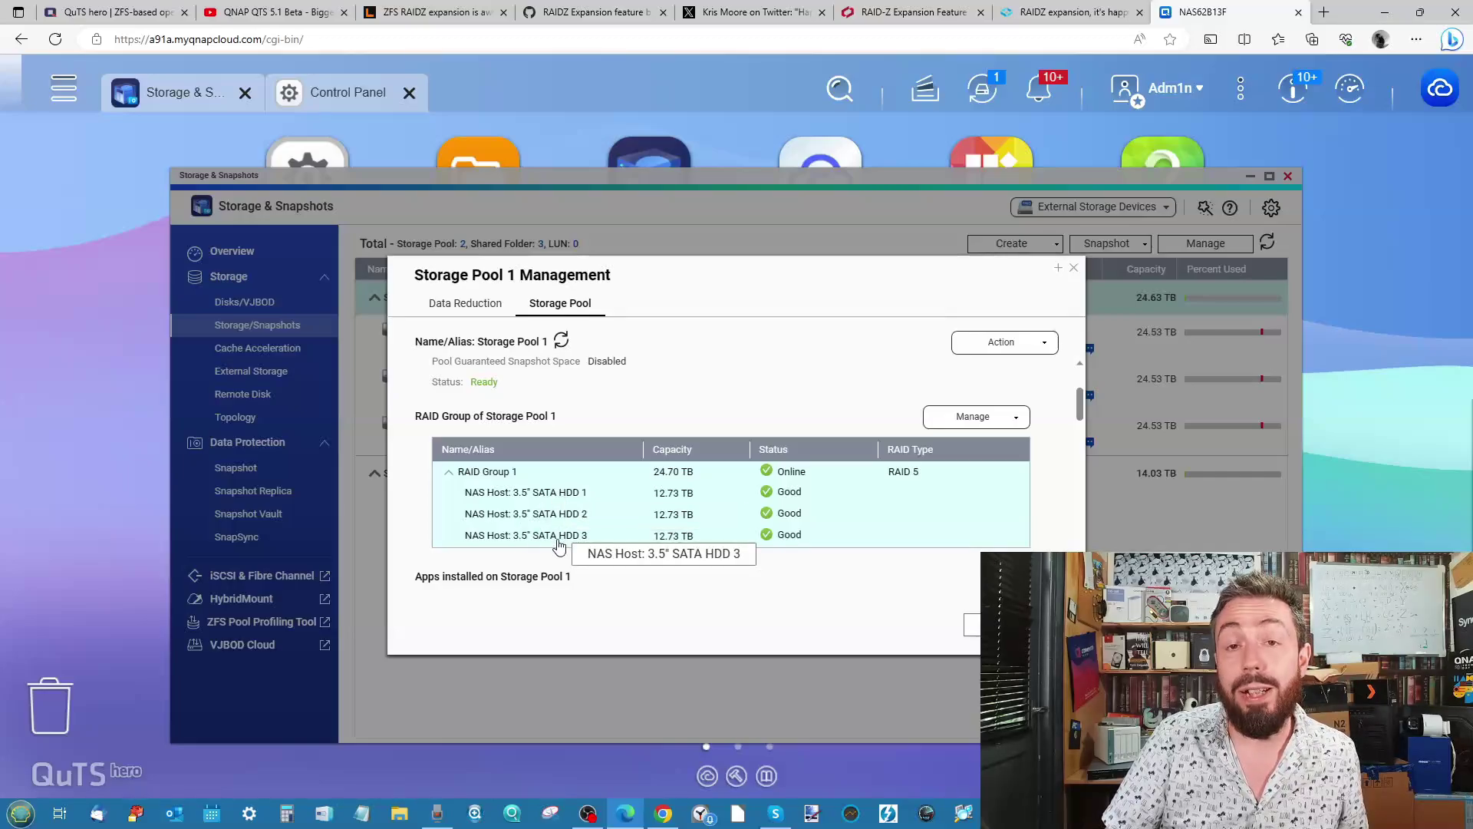
pyautogui.click(991, 420)
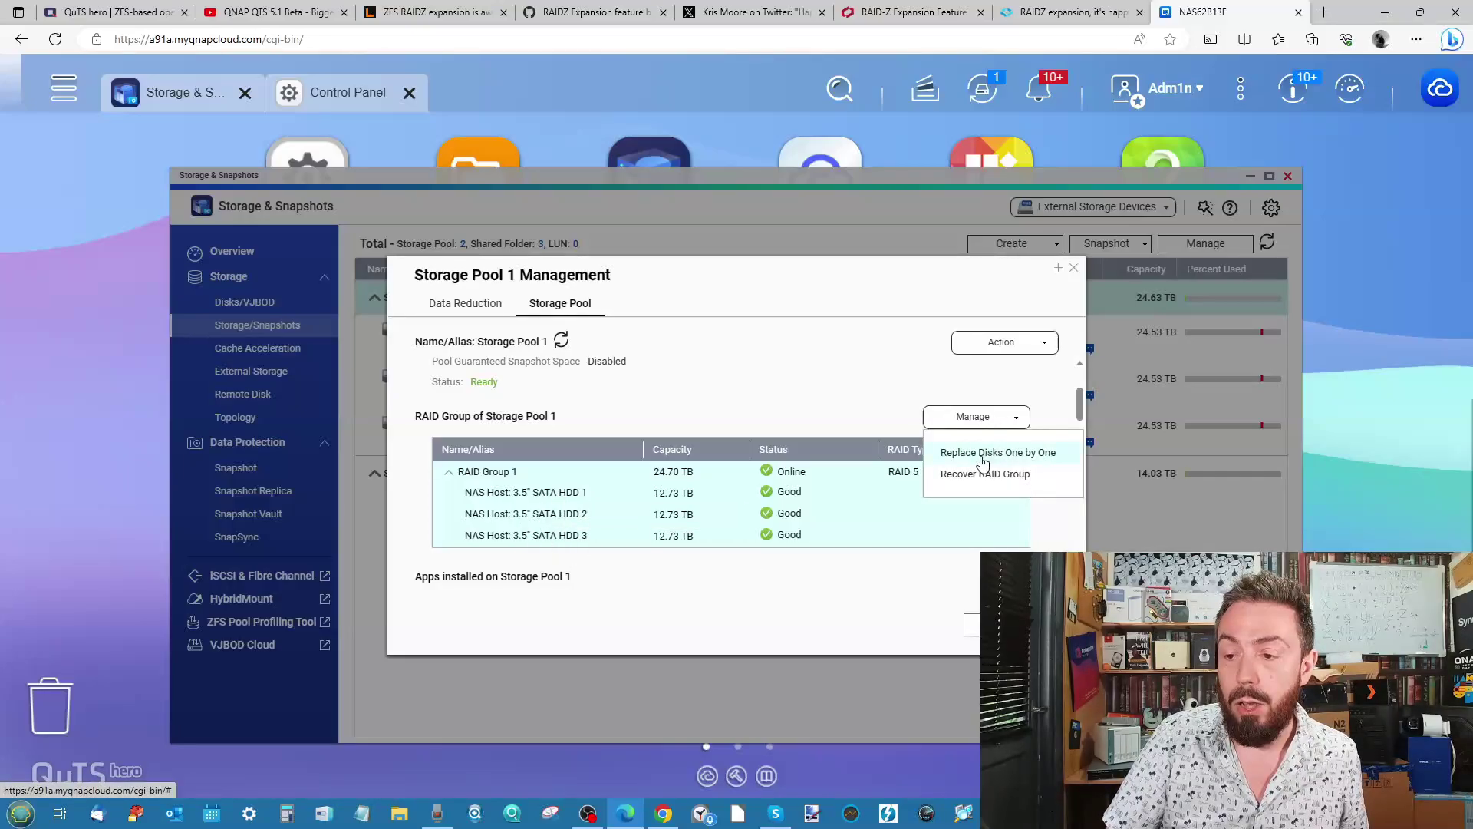
pyautogui.click(1007, 345)
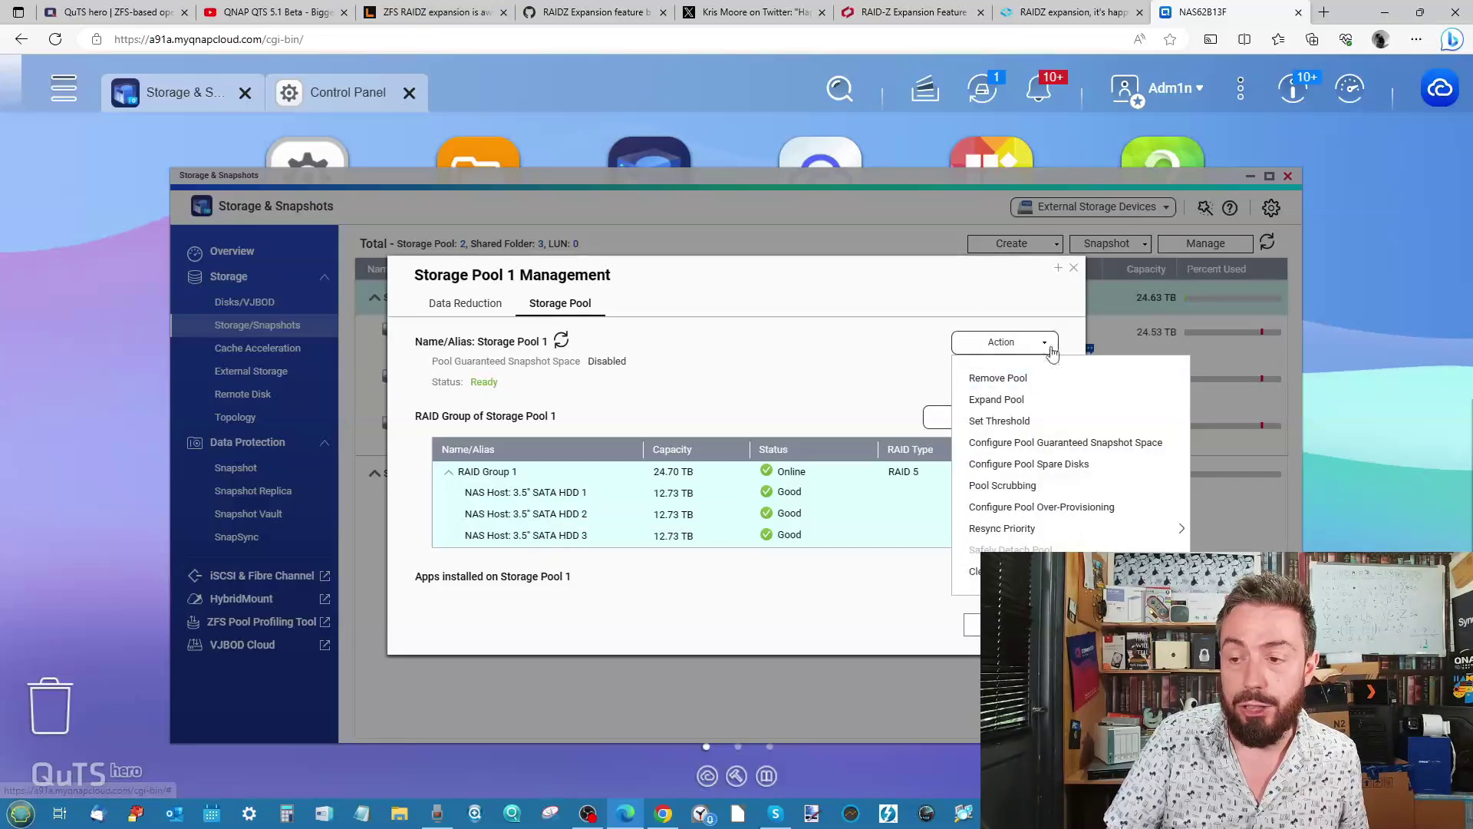
pyautogui.click(1002, 400)
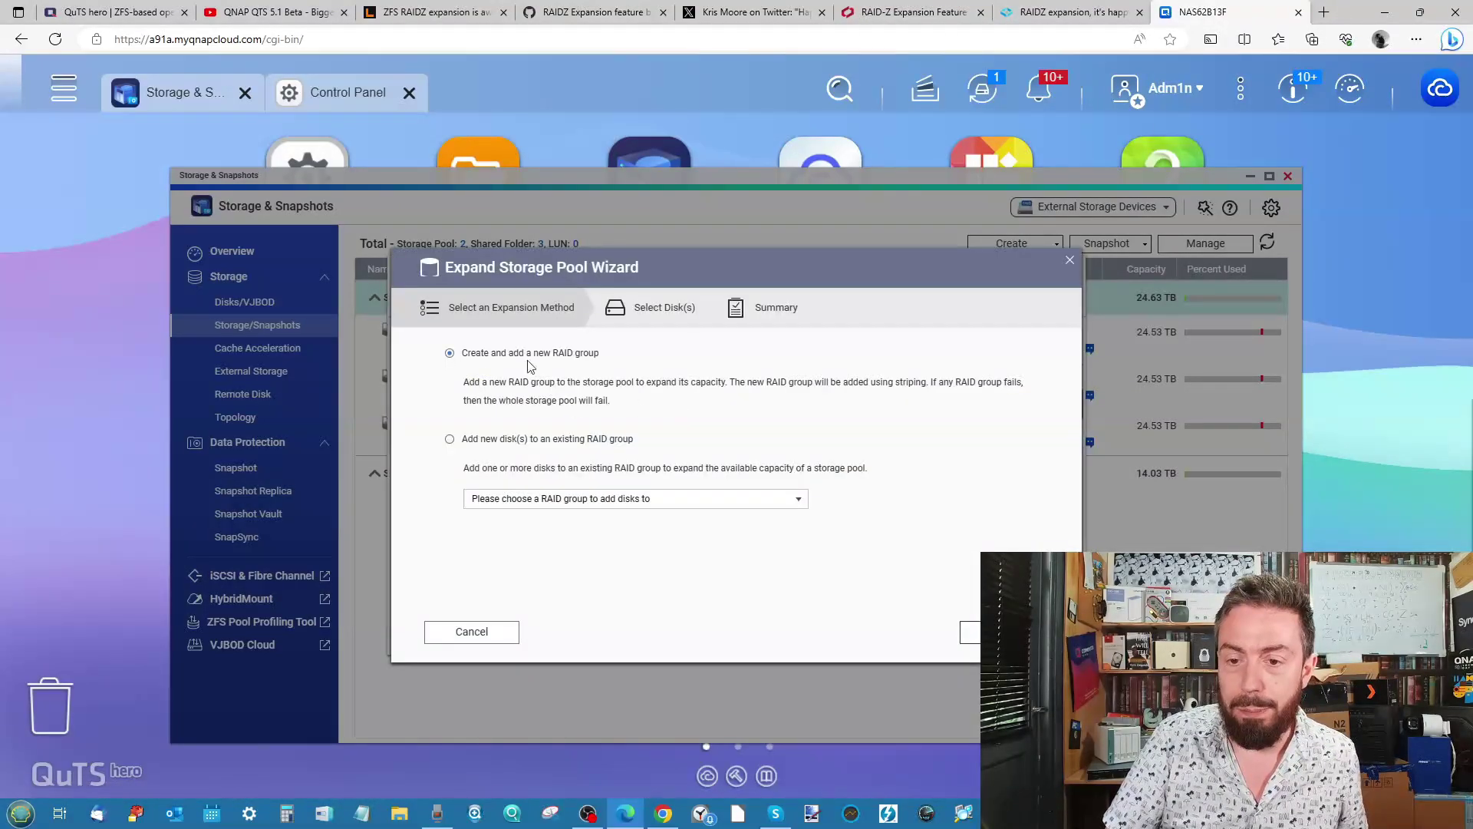
# Add the 12.73 TB HDD 4 to RAID Group 1, keeping RAID 5 for 37.20 TB.
pyautogui.click(464, 445)
pyautogui.click(581, 500)
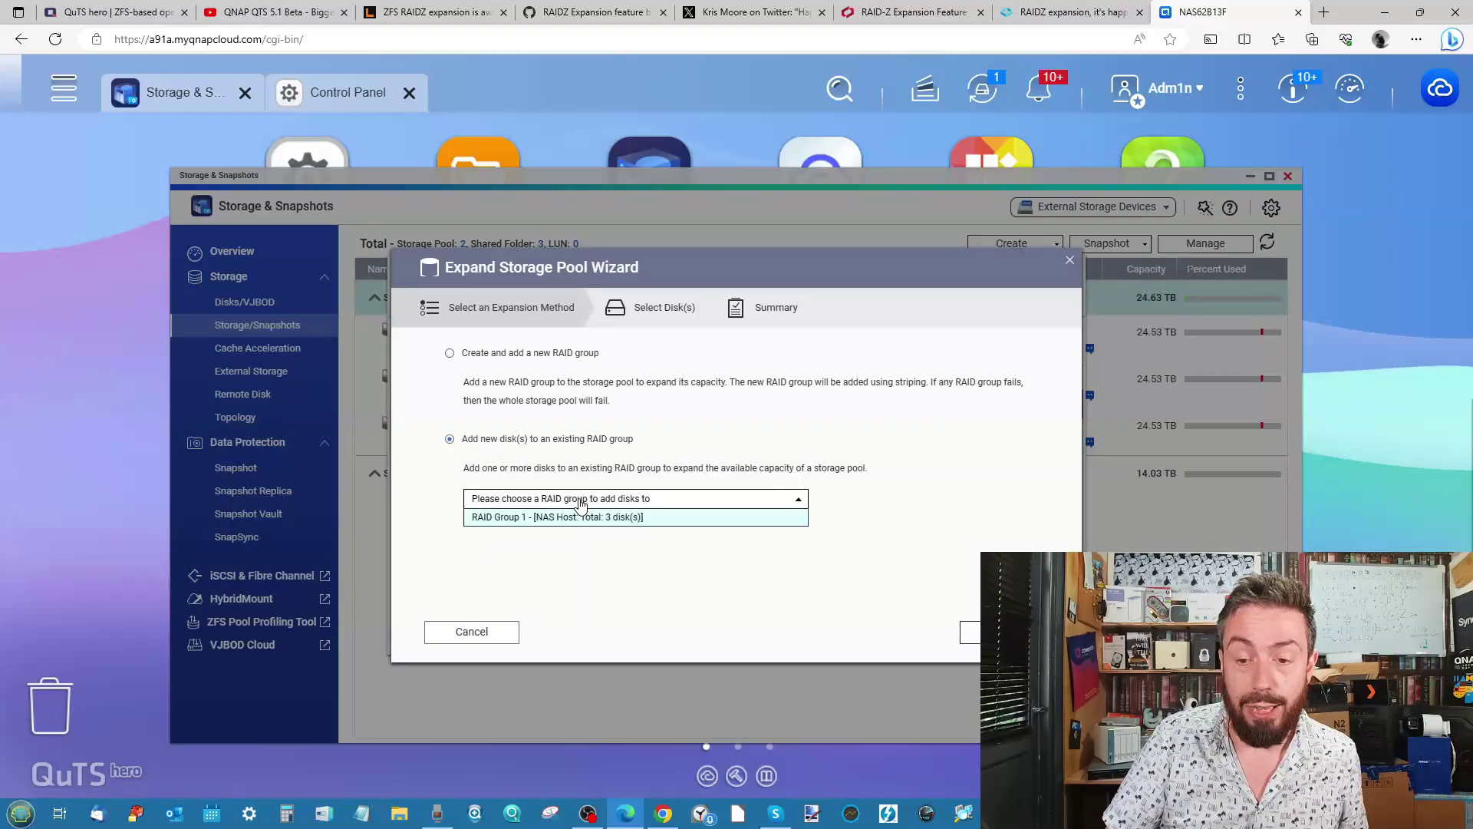
pyautogui.click(554, 518)
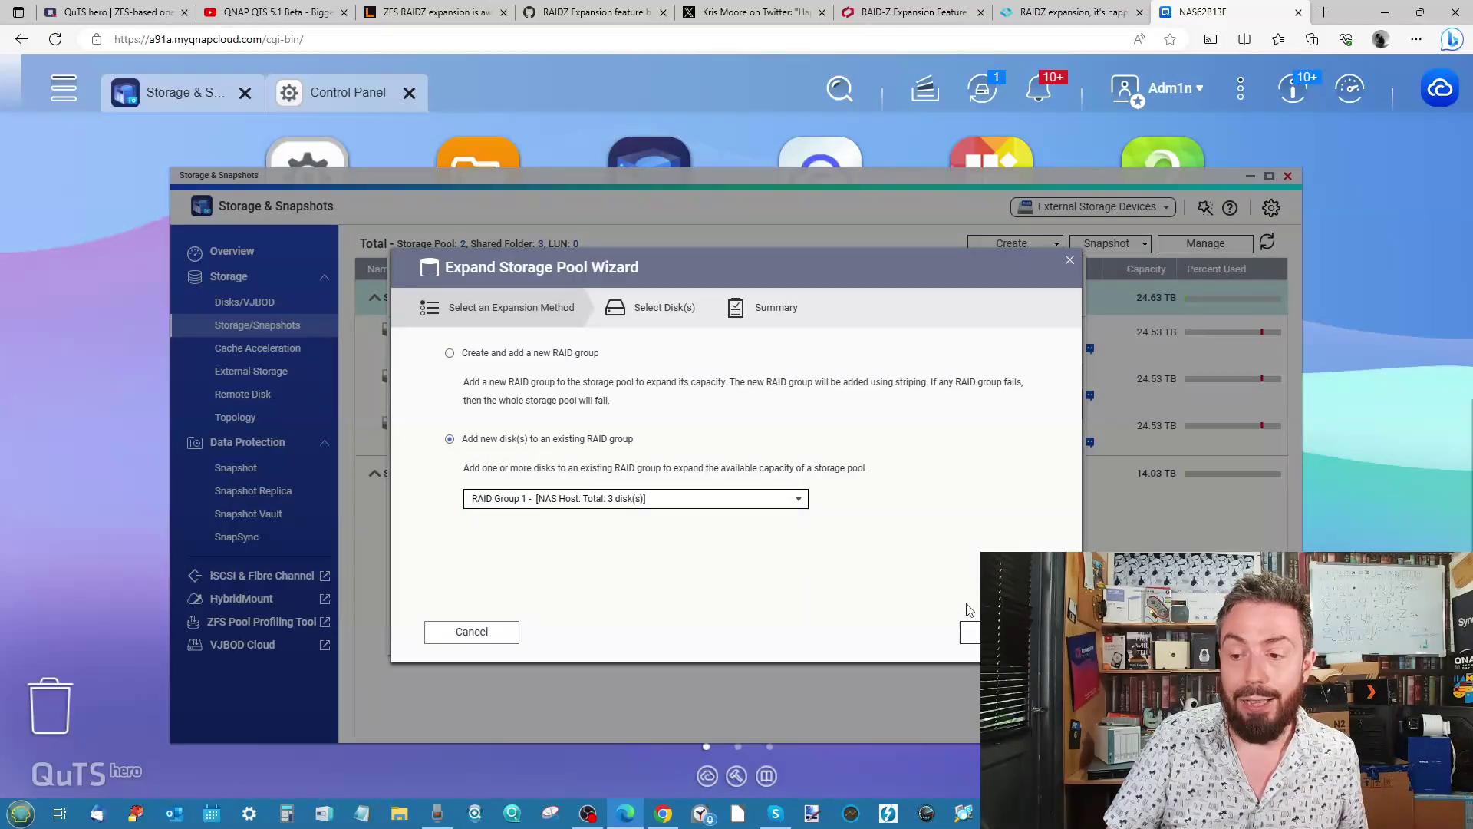
pyautogui.click(969, 632)
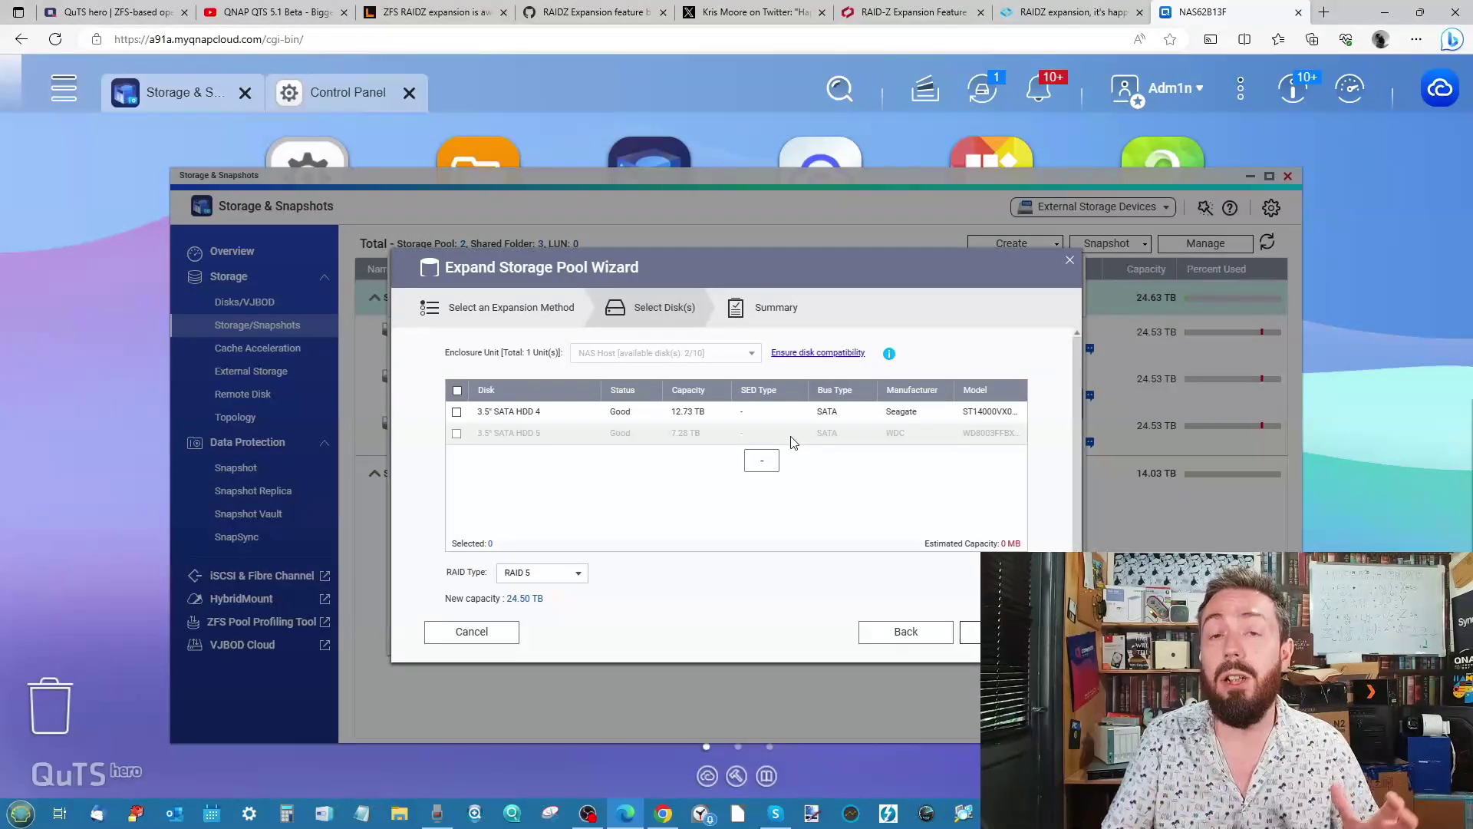
pyautogui.click(457, 412)
pyautogui.click(562, 575)
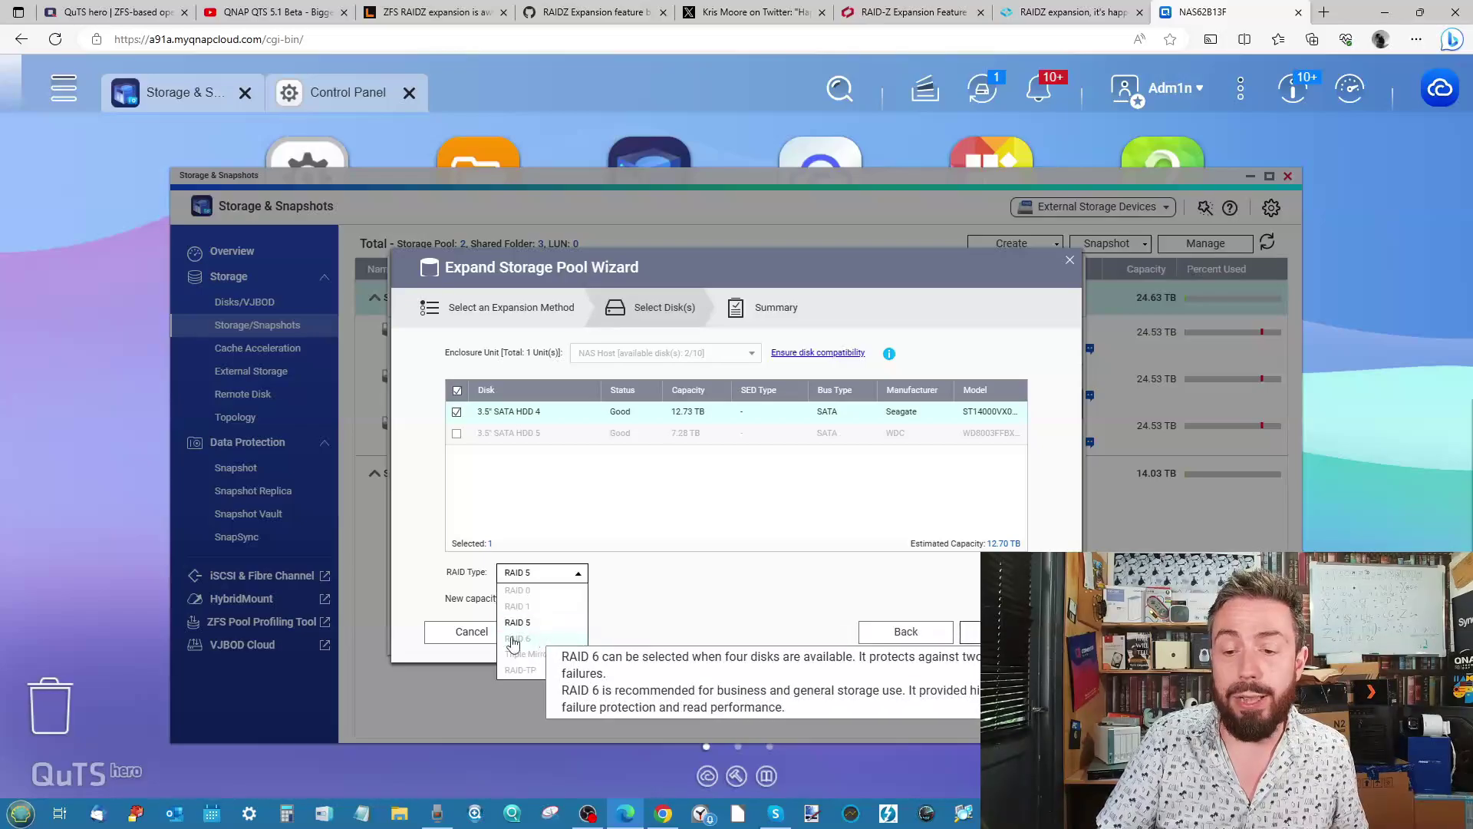
pyautogui.click(633, 583)
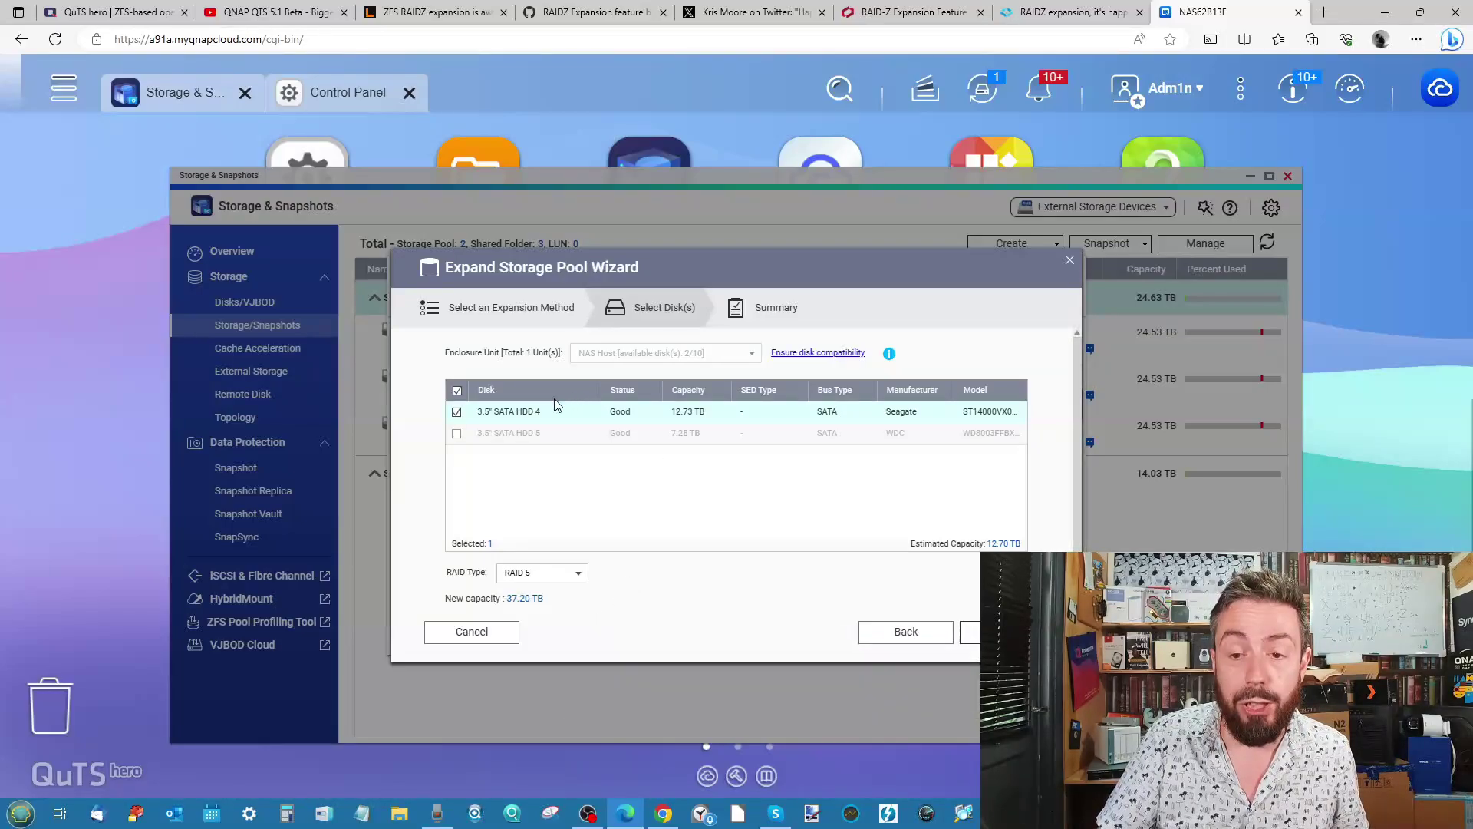
# Pass the summary, start the expansion, and accept erasing the new disk's data.
pyautogui.click(1006, 631)
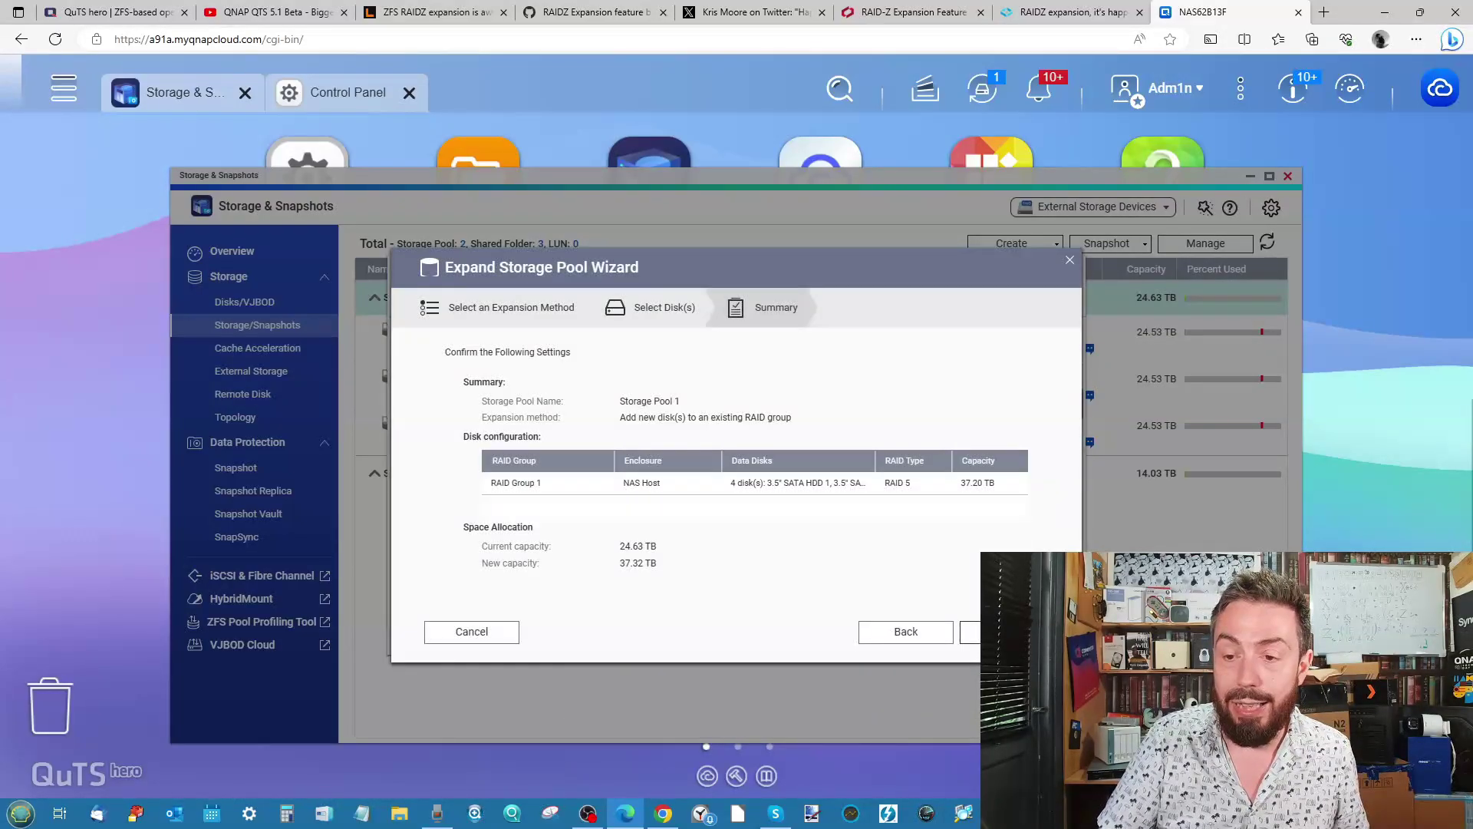
pyautogui.click(1005, 631)
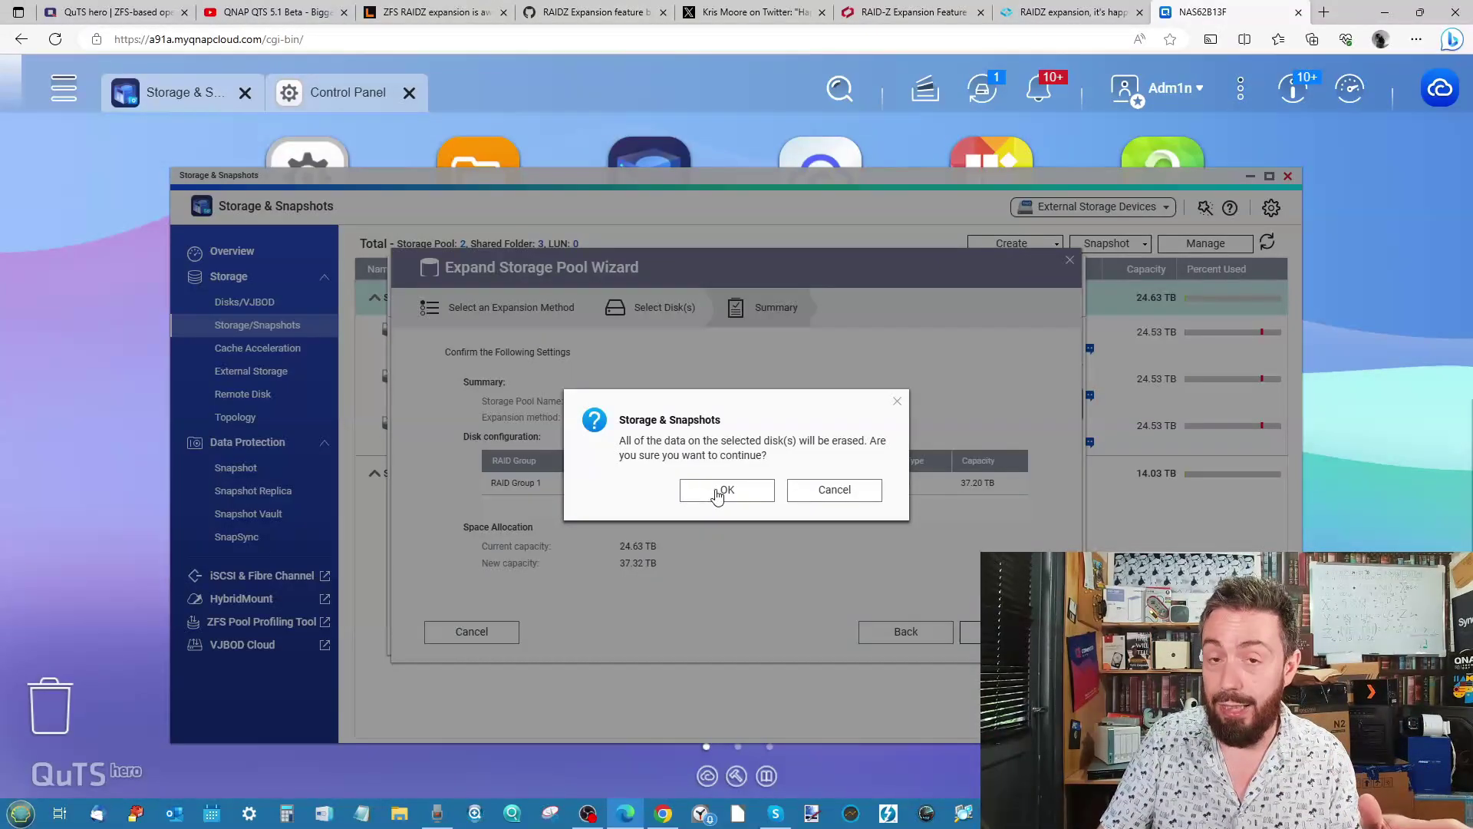
pyautogui.click(716, 491)
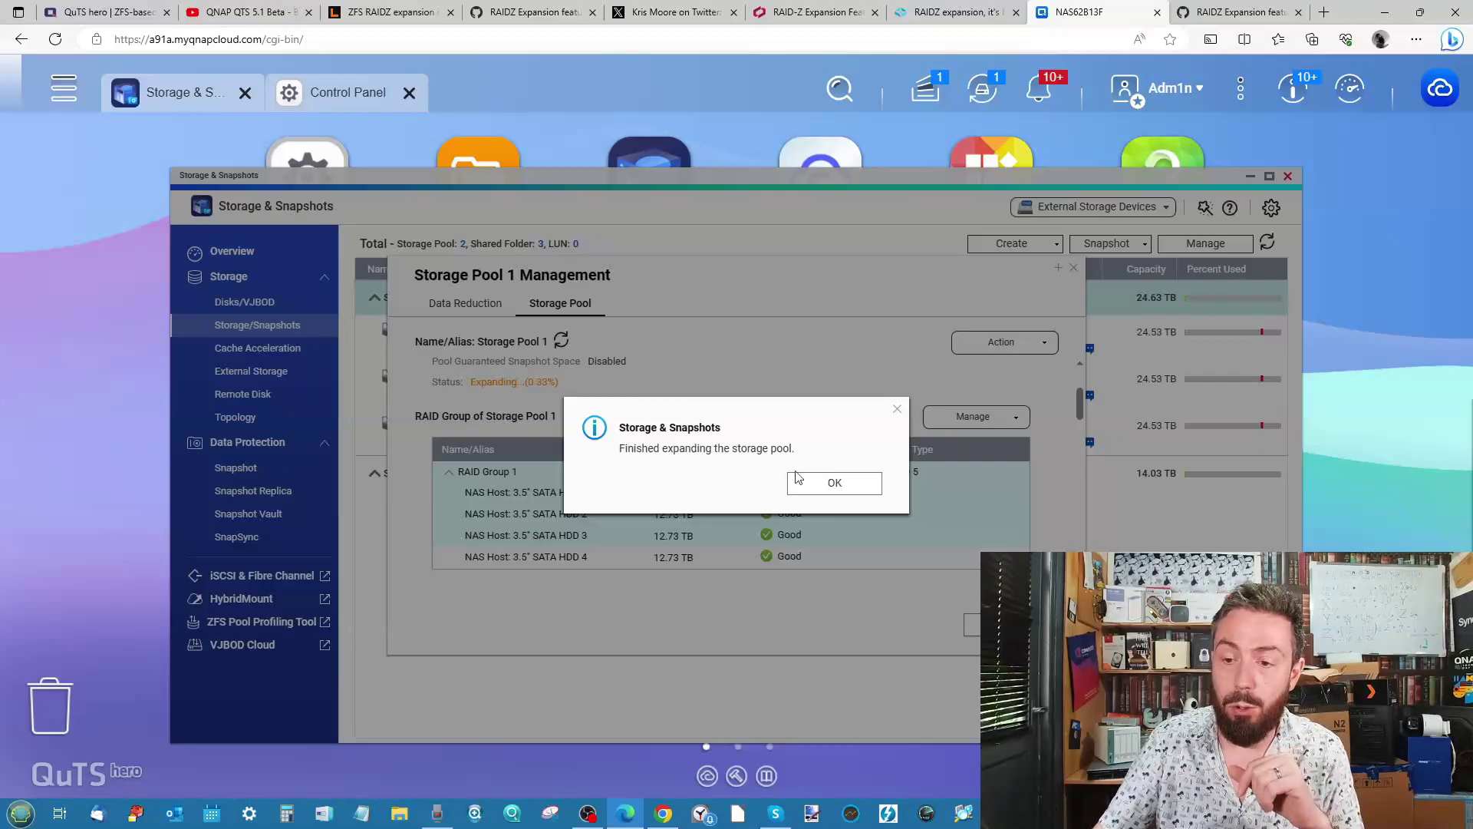
# Dismiss the 'Finished expanding' notice.
pyautogui.click(853, 481)
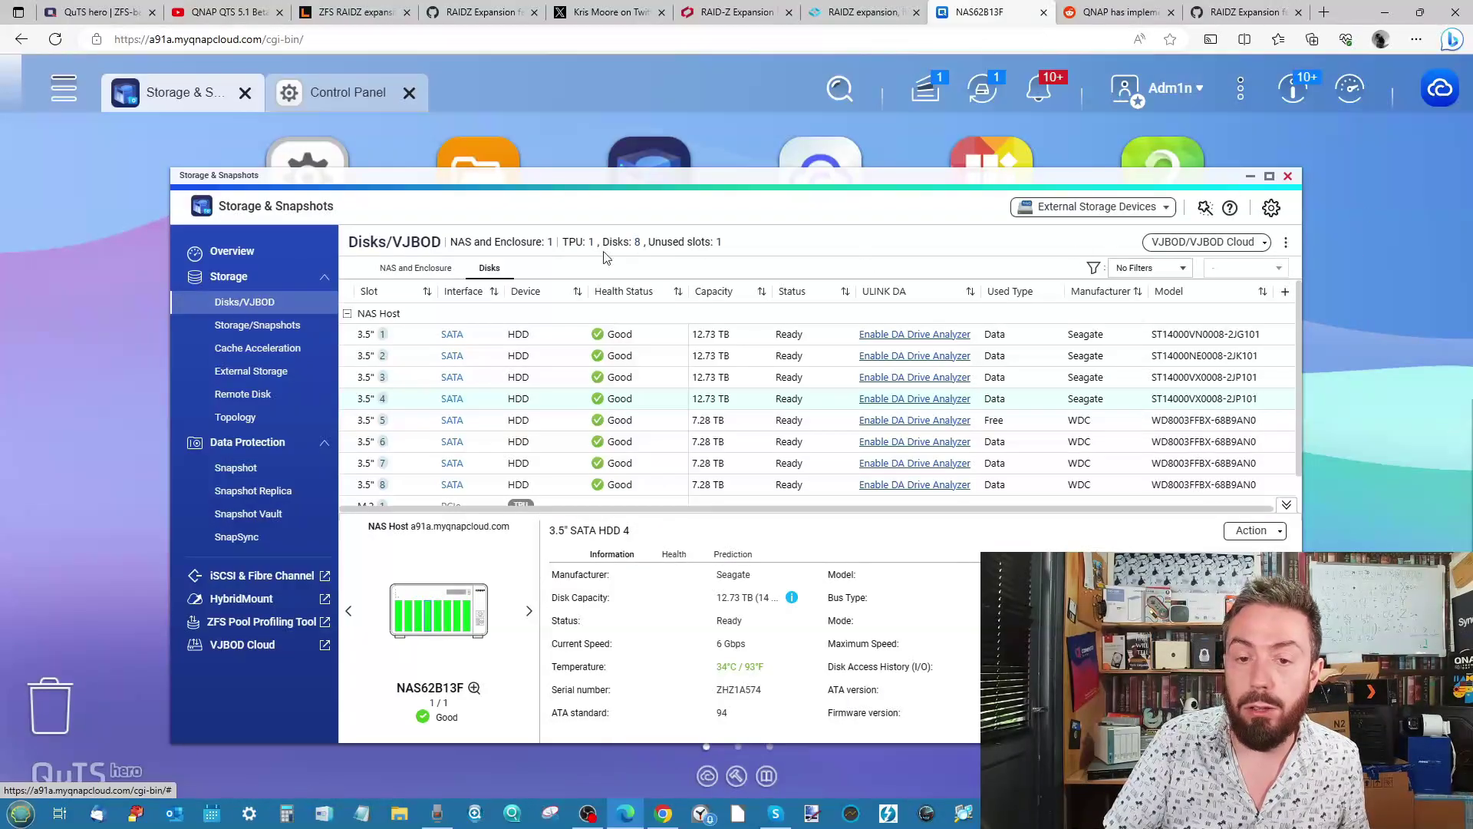
pyautogui.click(1288, 247)
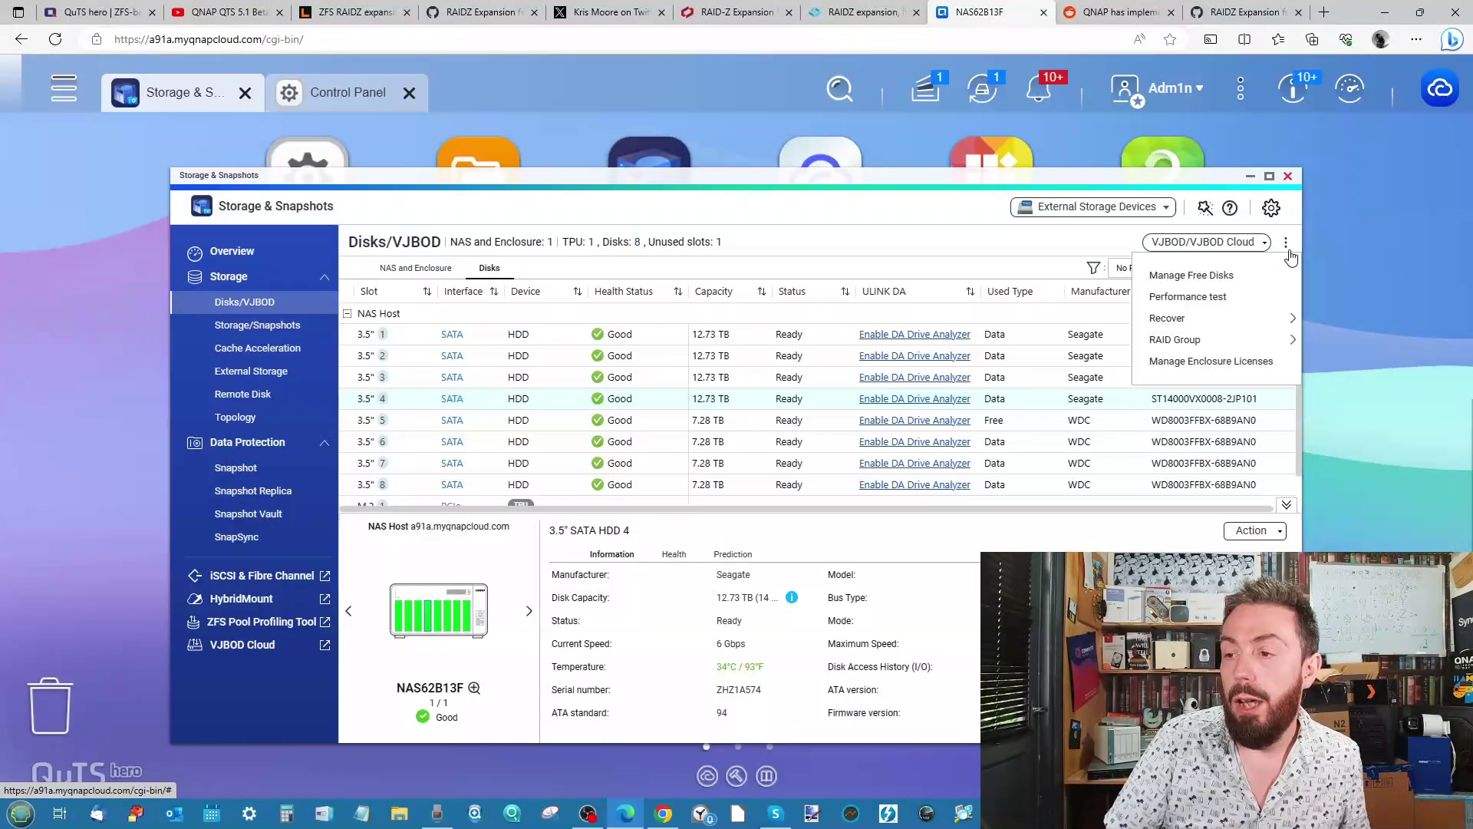
pyautogui.click(1193, 276)
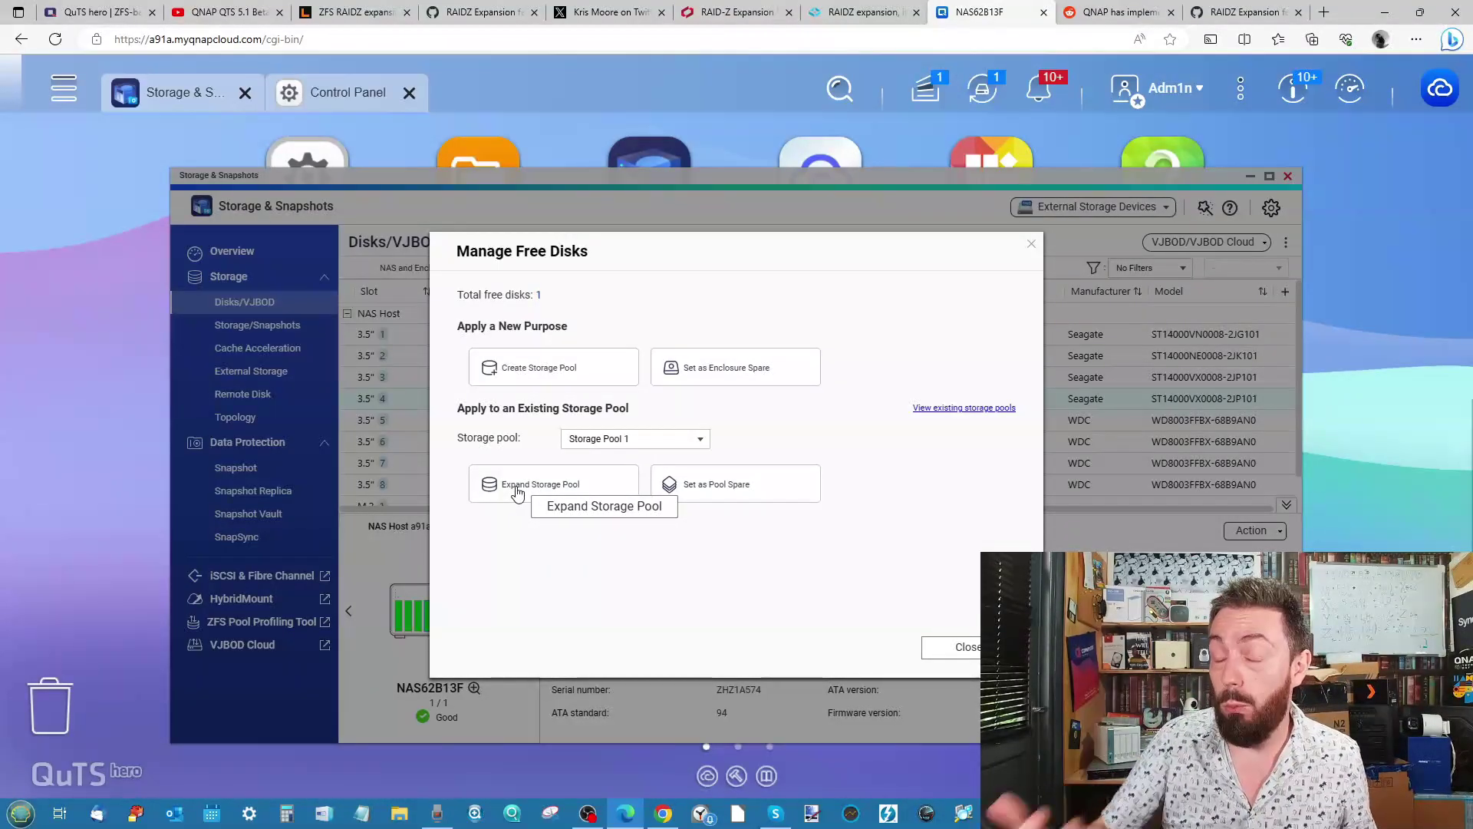
pyautogui.click(1031, 245)
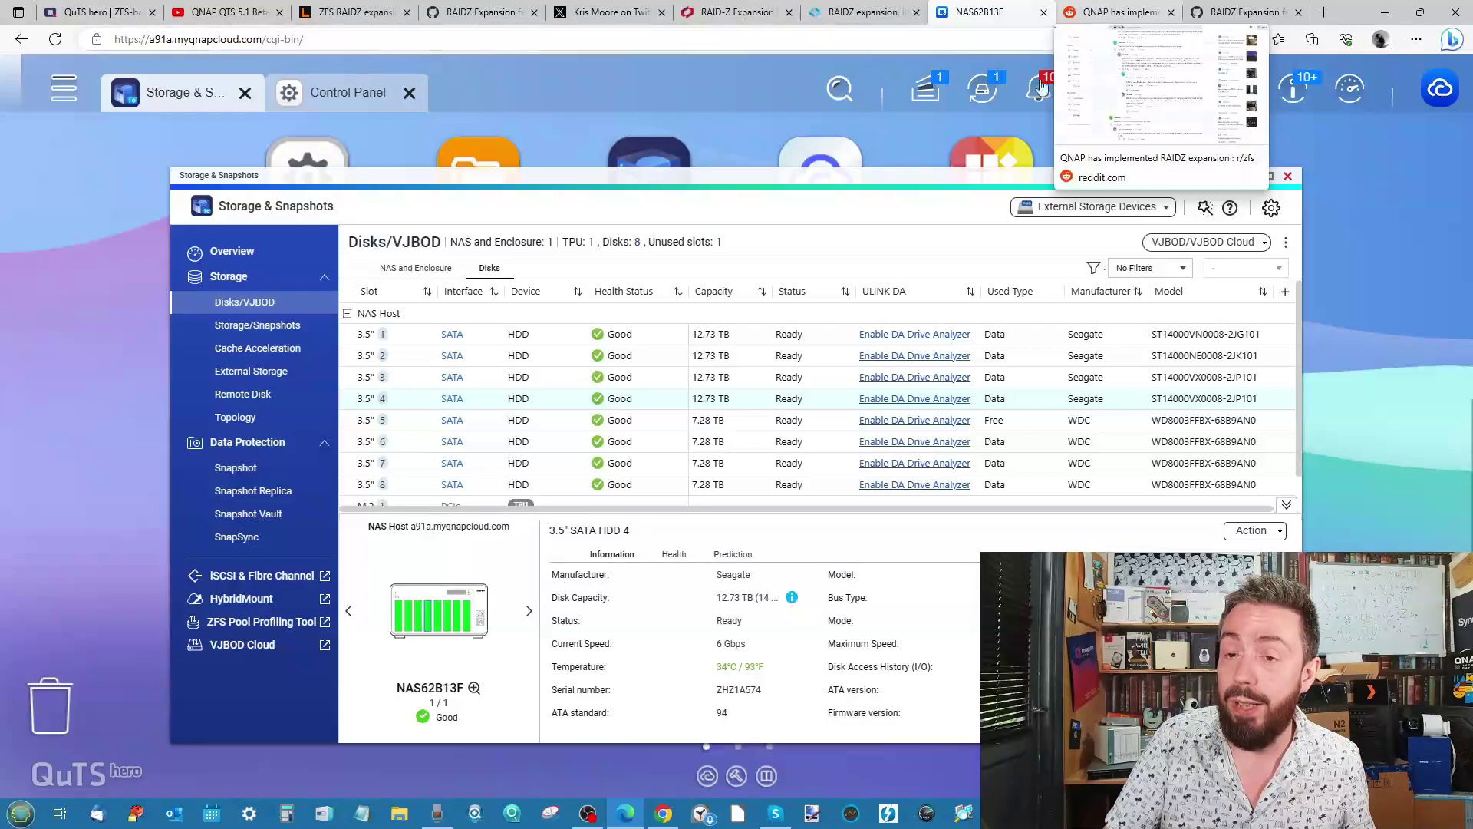
# Confirm Storage Pool 1 is expanding, then return to the 'RAIDZ Expansion feature #12225' pull request.
pyautogui.click(257, 325)
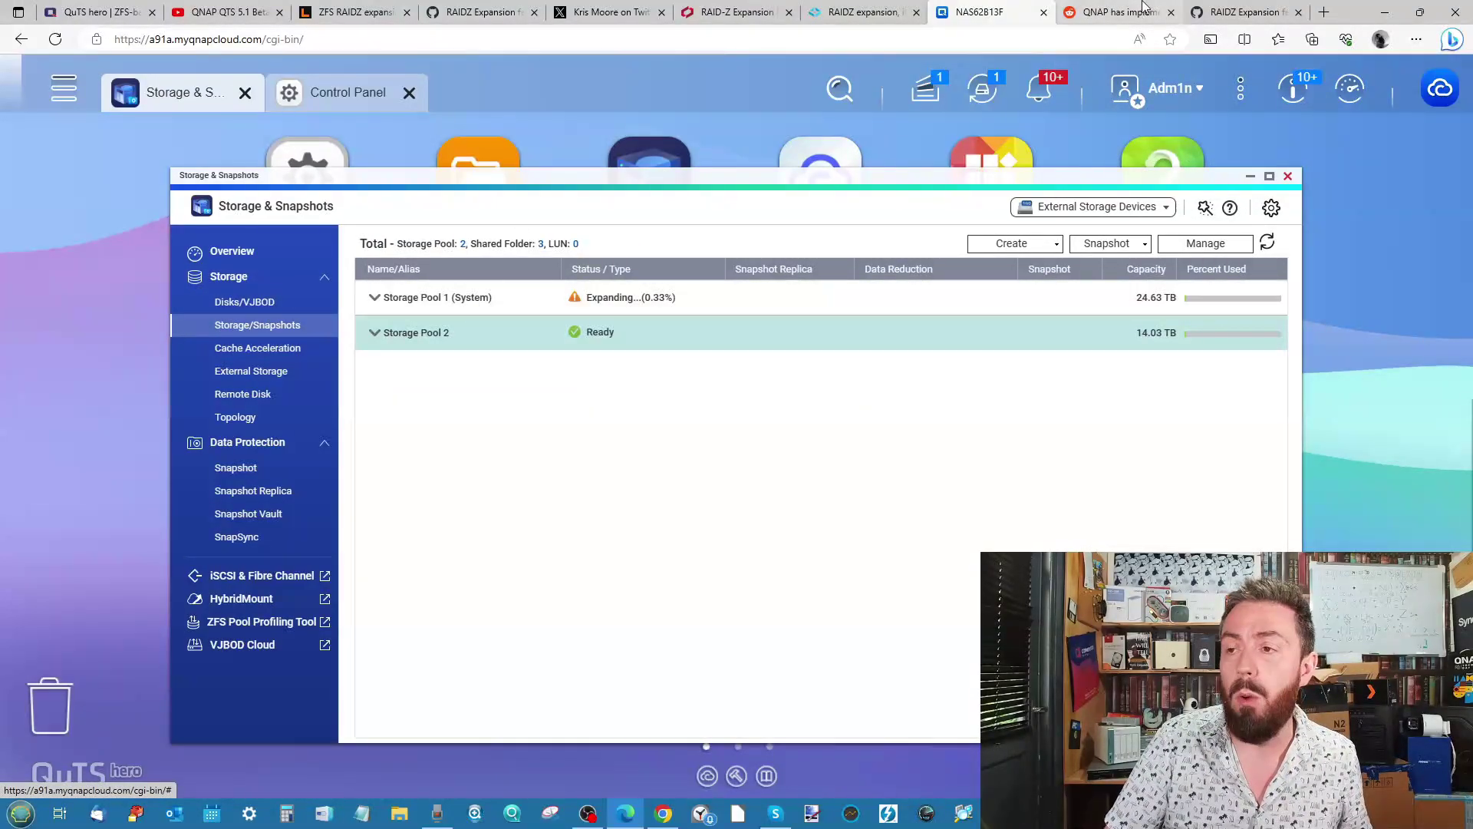
pyautogui.moveTo(1144, 5)
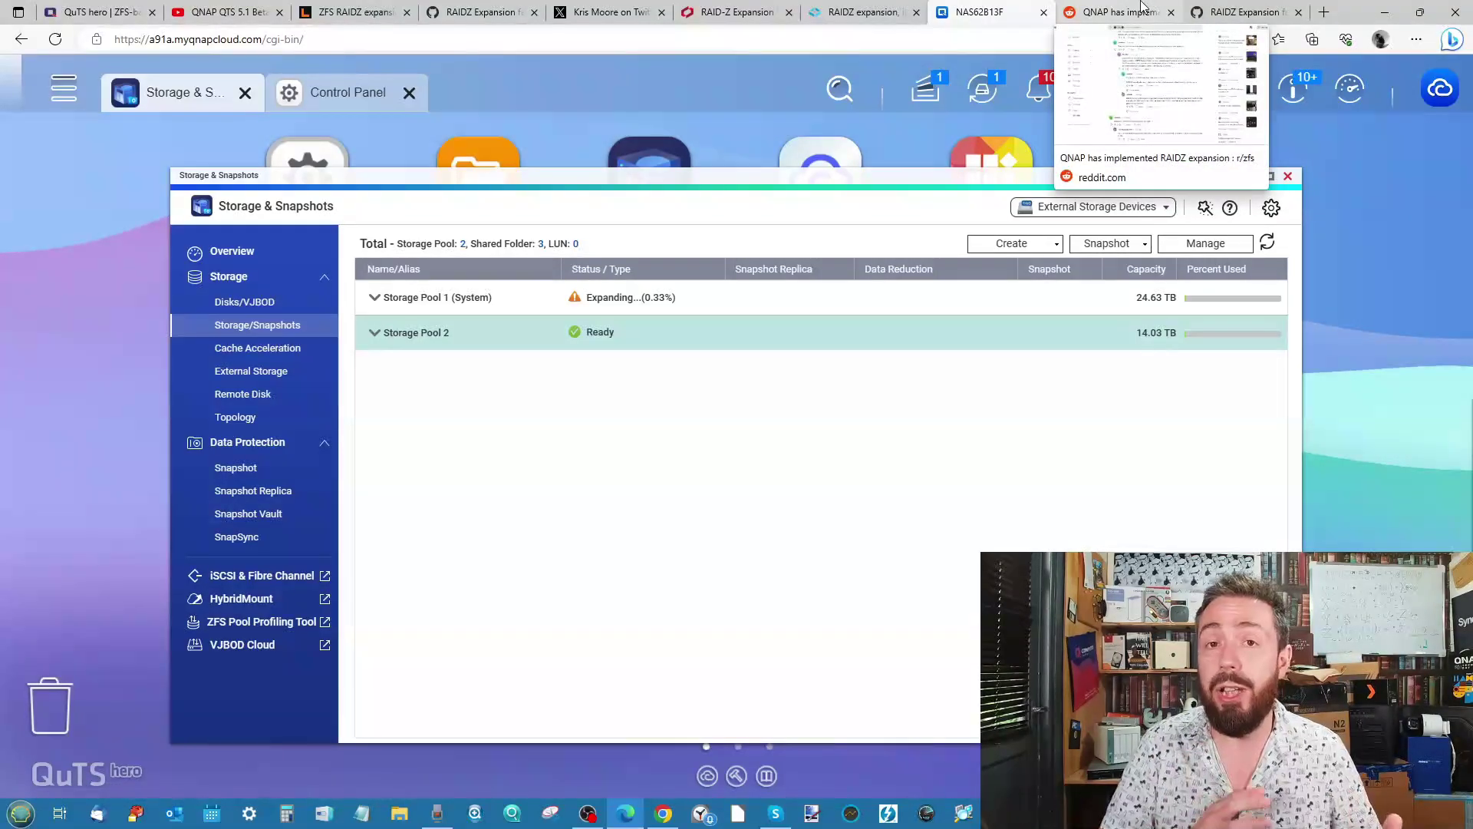
pyautogui.click(1251, 9)
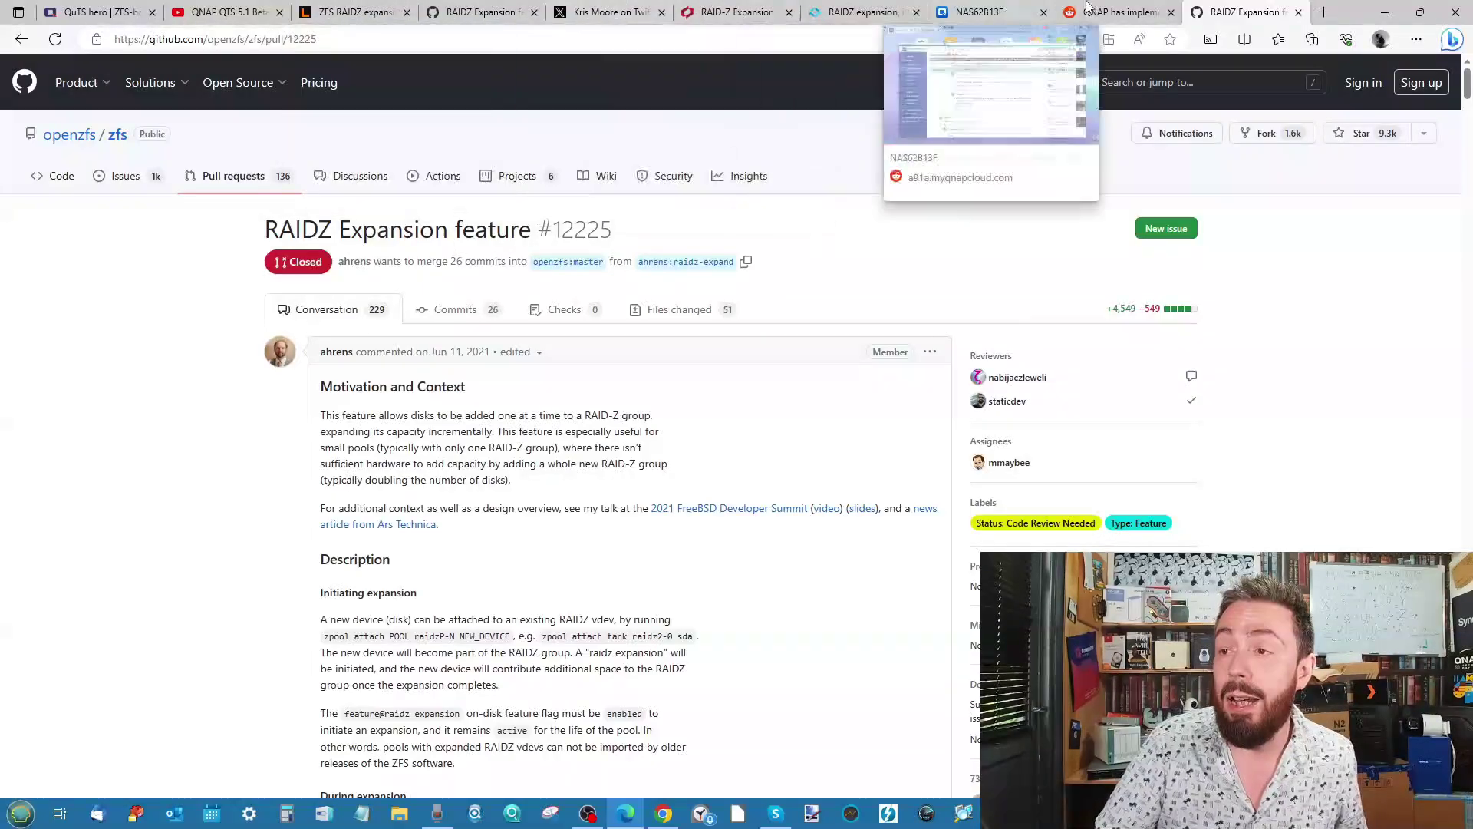
# Read the r/zfs thread on QNAP's RAIDZ expansion, then the GitHub pull request's Description section.
pyautogui.click(1164, 15)
pyautogui.scroll(10, 730, 263)
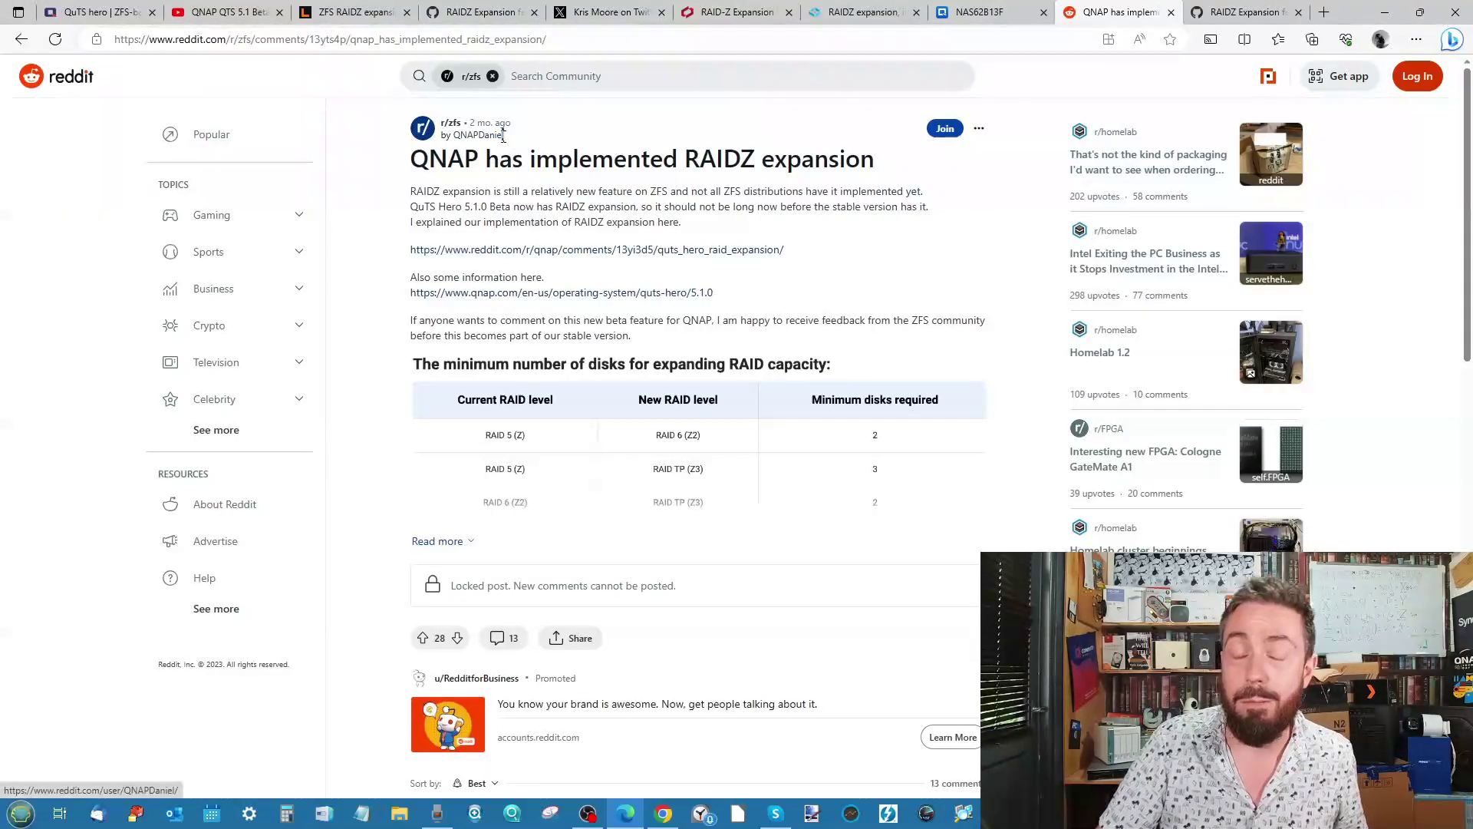
pyautogui.scroll(-3, 537, 243)
pyautogui.scroll(-7, 537, 243)
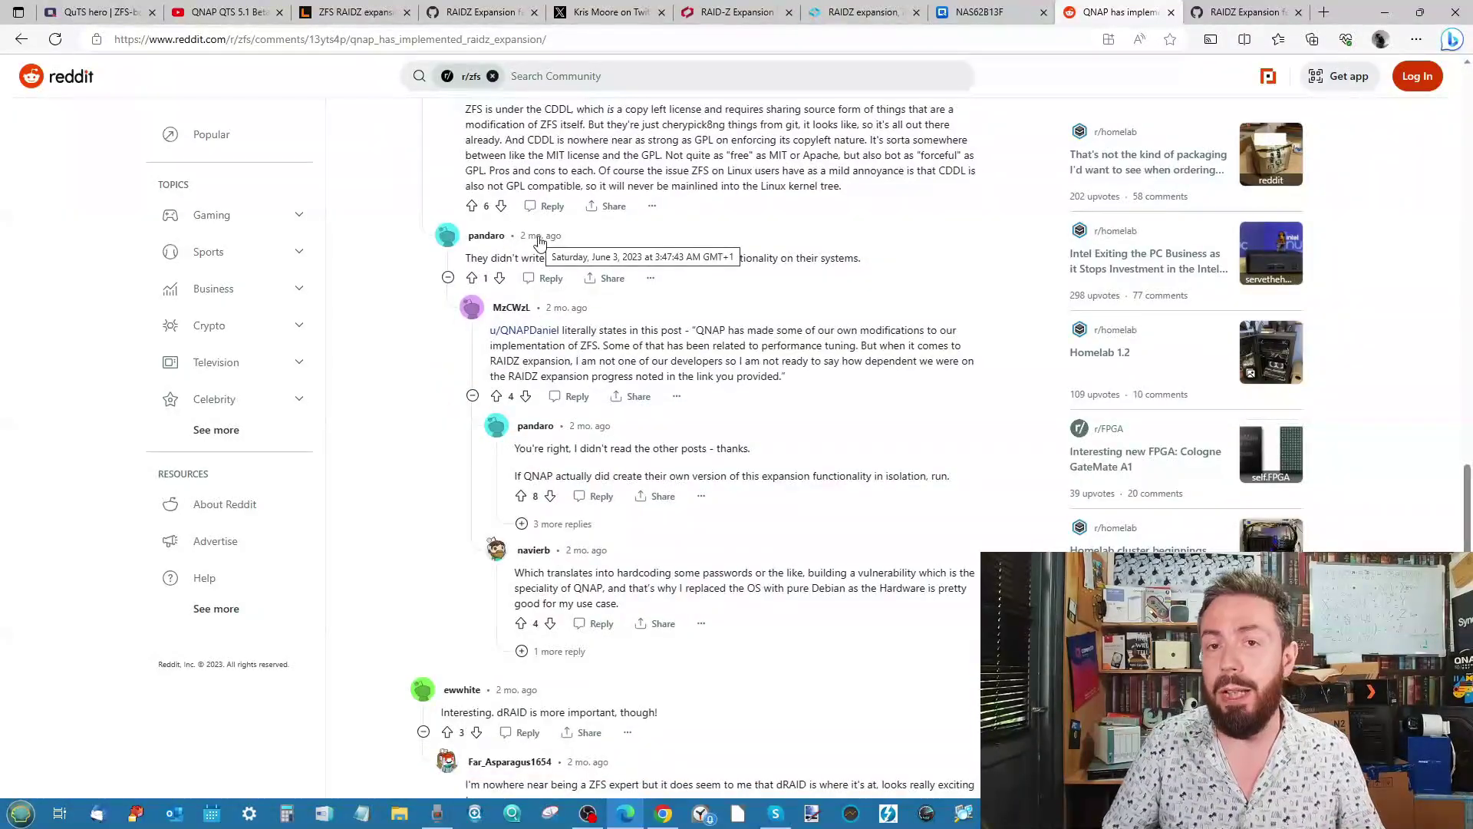
pyautogui.scroll(5, 591, 307)
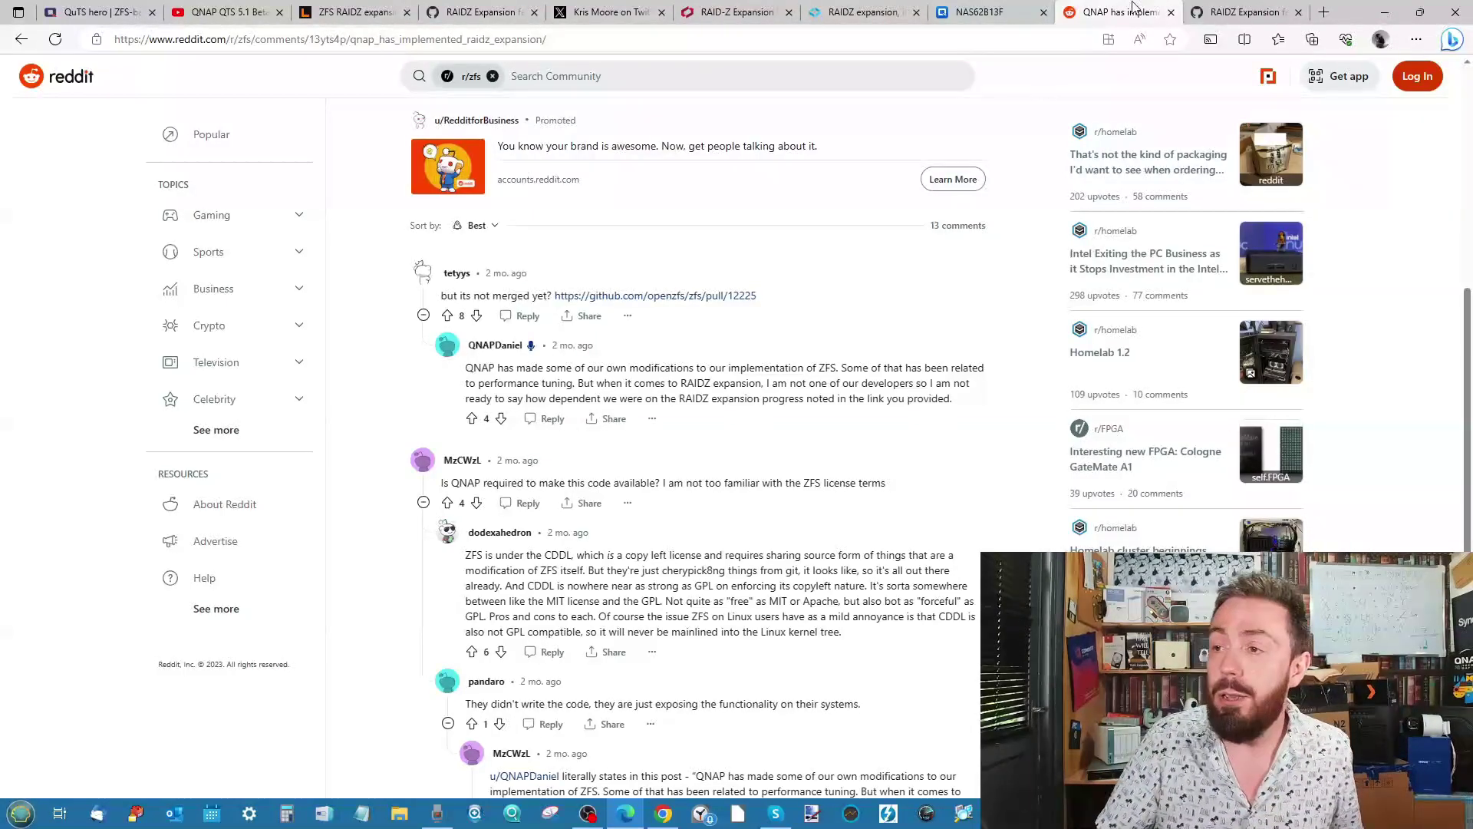
pyautogui.hotkey('ctrl', 'Tab')
pyautogui.scroll(-4, 483, 340)
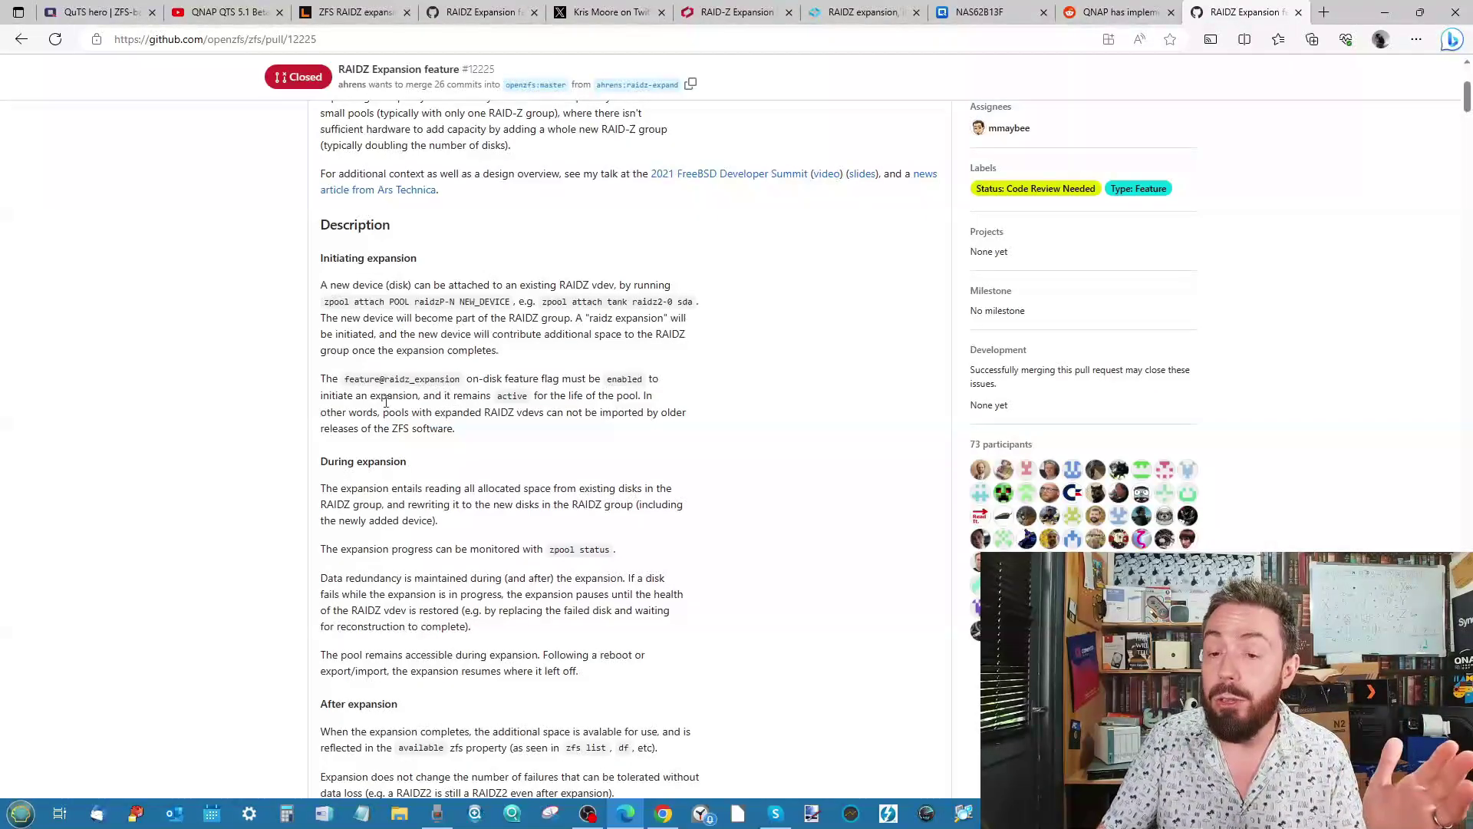
pyautogui.scroll(-5, 488, 336)
pyautogui.moveTo(658, 468); pyautogui.dragTo(528, 434)
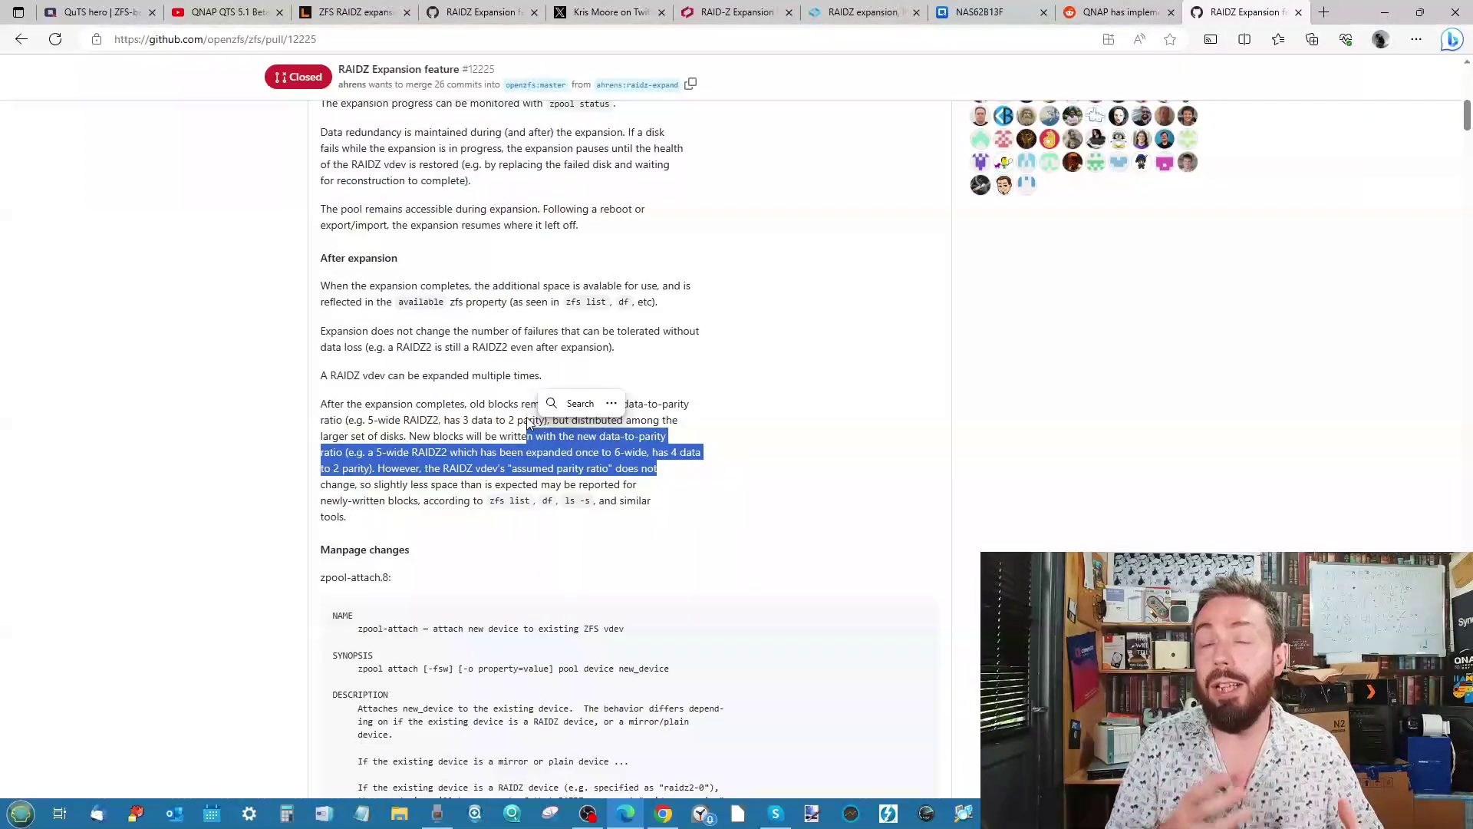
pyautogui.click(512, 441)
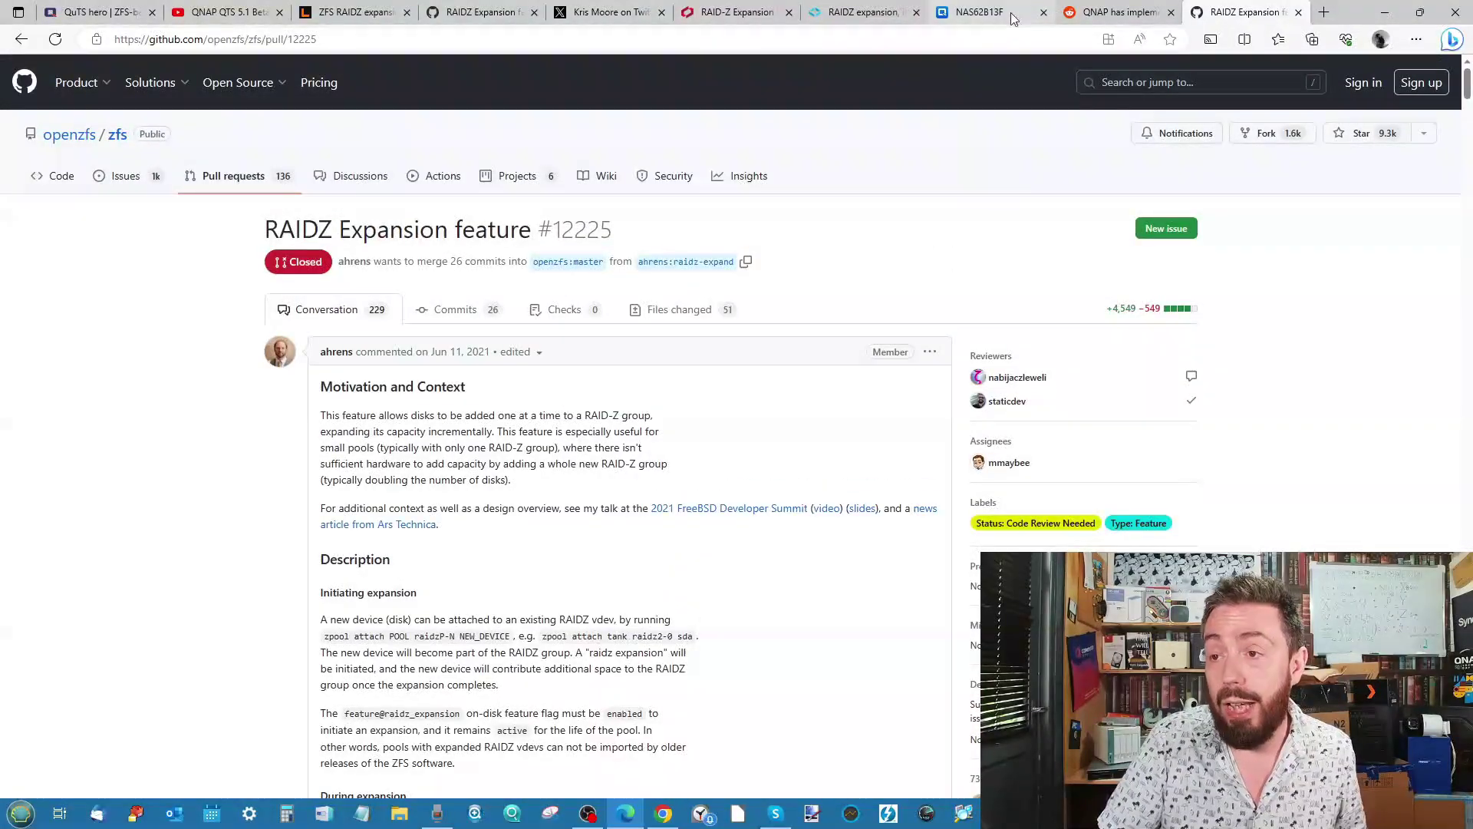
# Return to the NAS62B13F pool list, where Storage Pool 1 (24.63 TB) shows Expanding (0.33%).
pyautogui.click(995, 19)
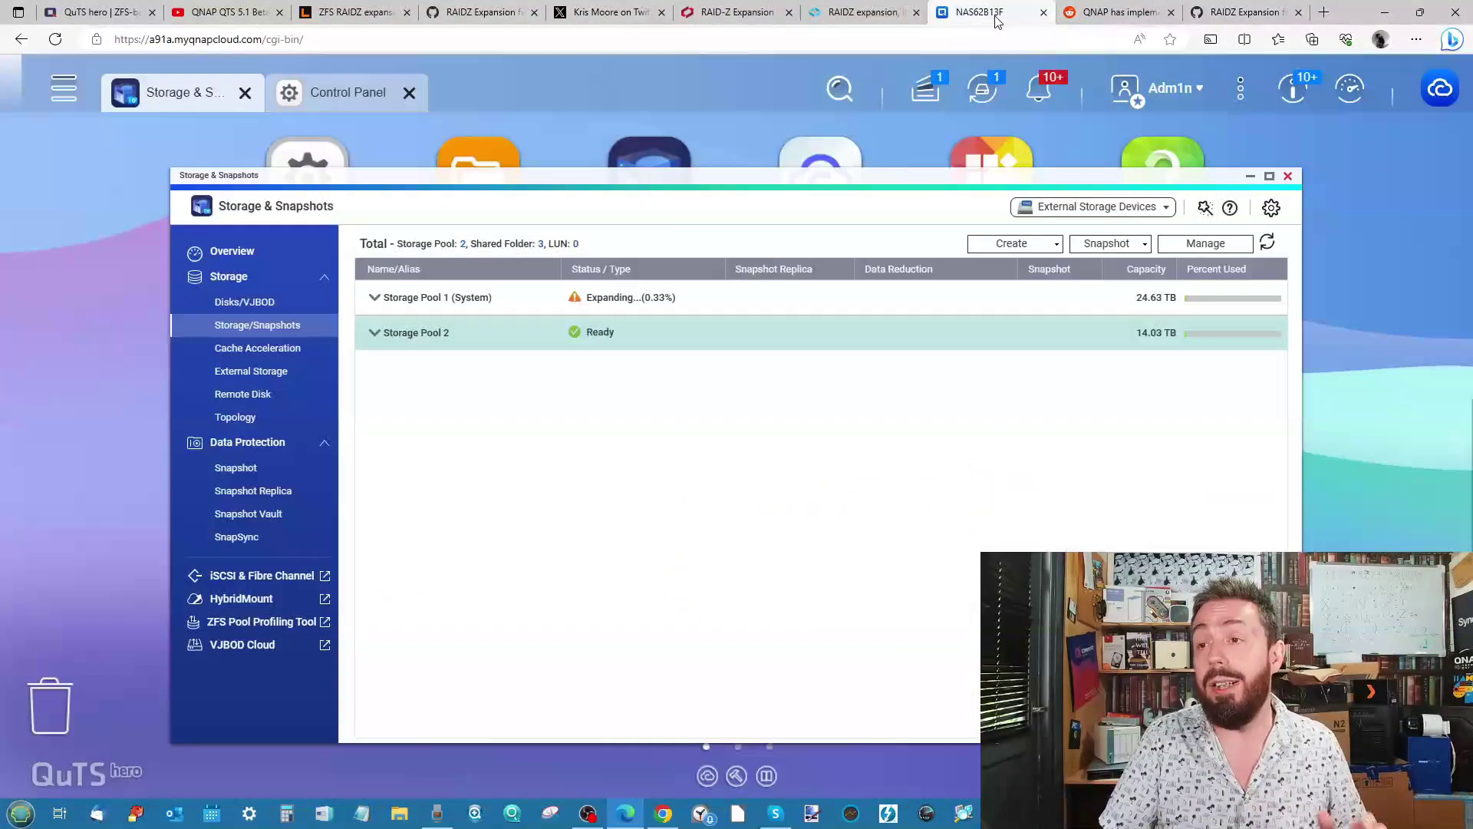